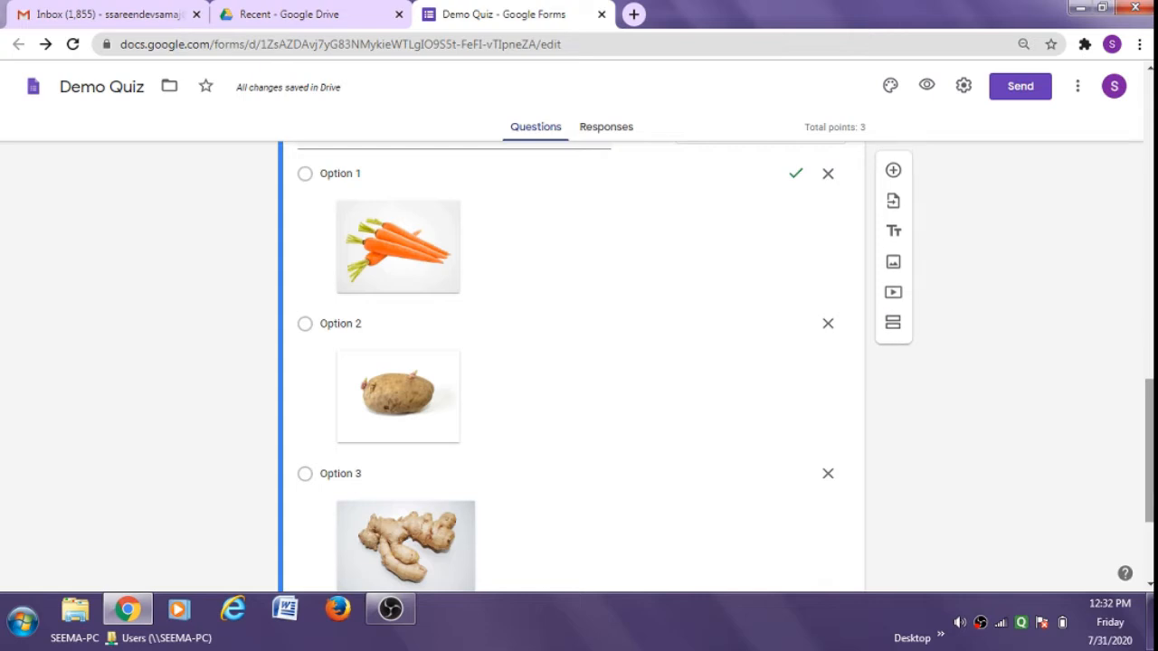
# Step: Duplicate the root question with the vegetable pictures and reword the copy as "Which of the following is a stem?"
pyautogui.moveTo(1151, 491); pyautogui.dragTo(1153, 545)
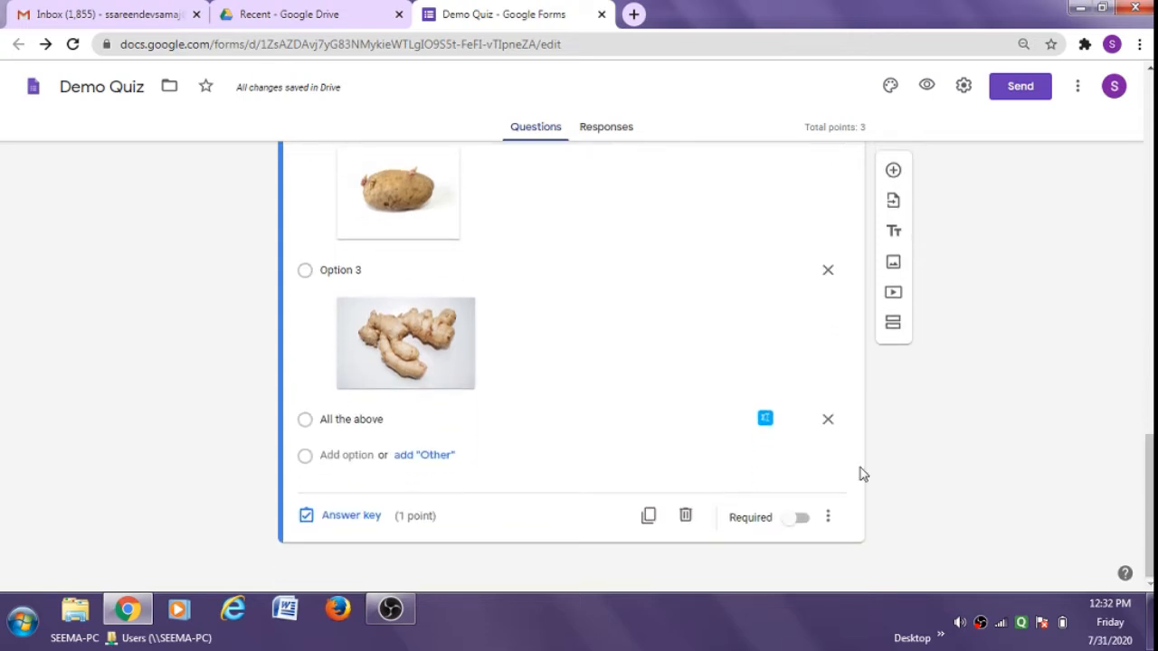
pyautogui.click(649, 518)
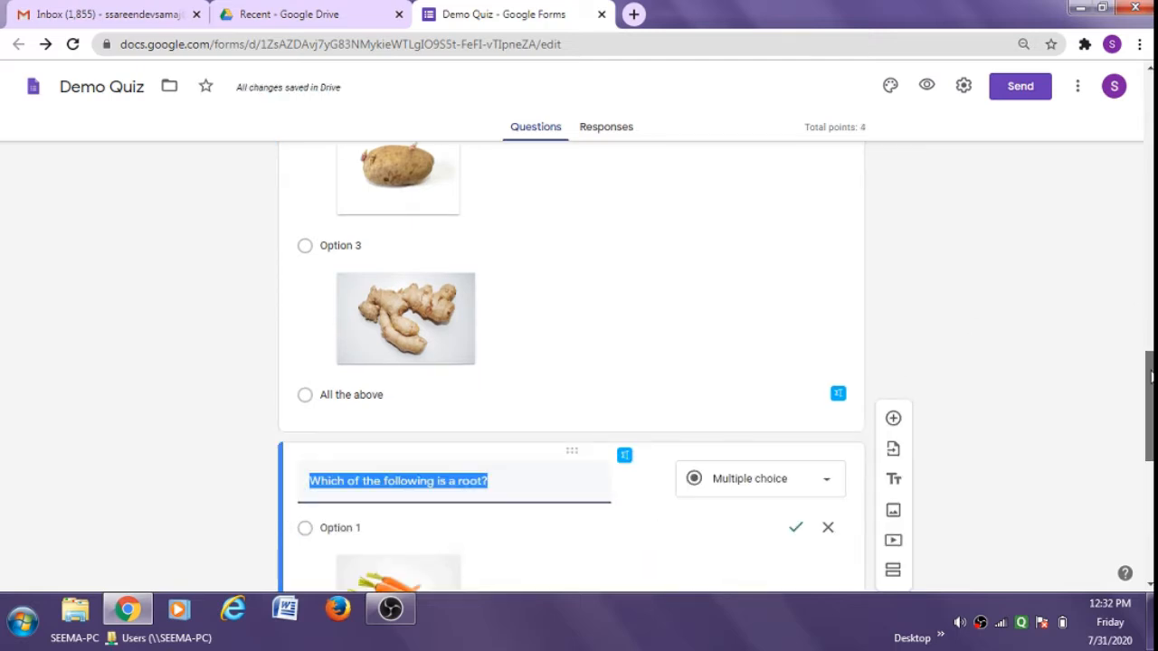
pyautogui.moveTo(1150, 389); pyautogui.dragTo(1150, 437)
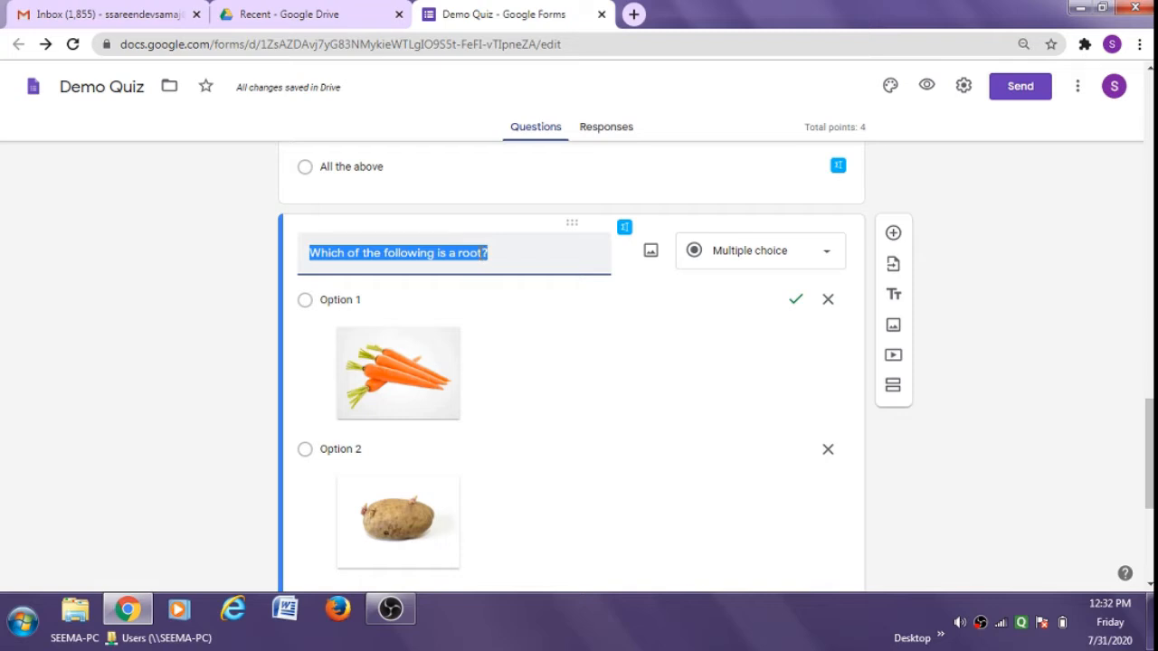
pyautogui.click(480, 253)
pyautogui.press('BackSpace')
pyautogui.press('BackSpace')
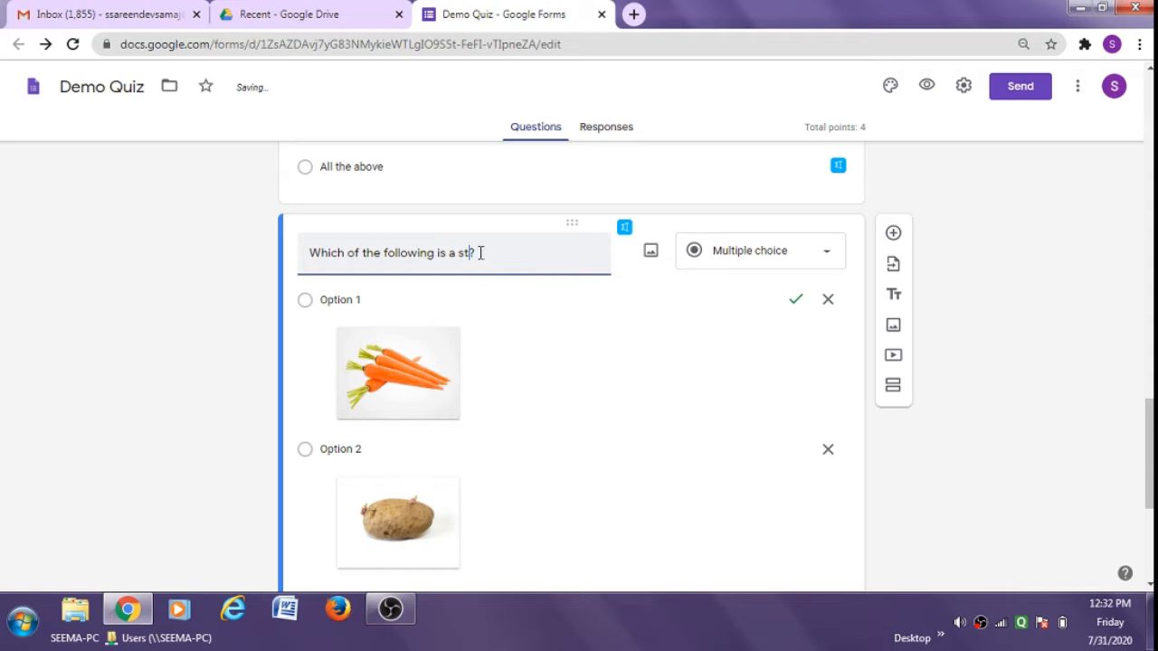
pyautogui.write('m')
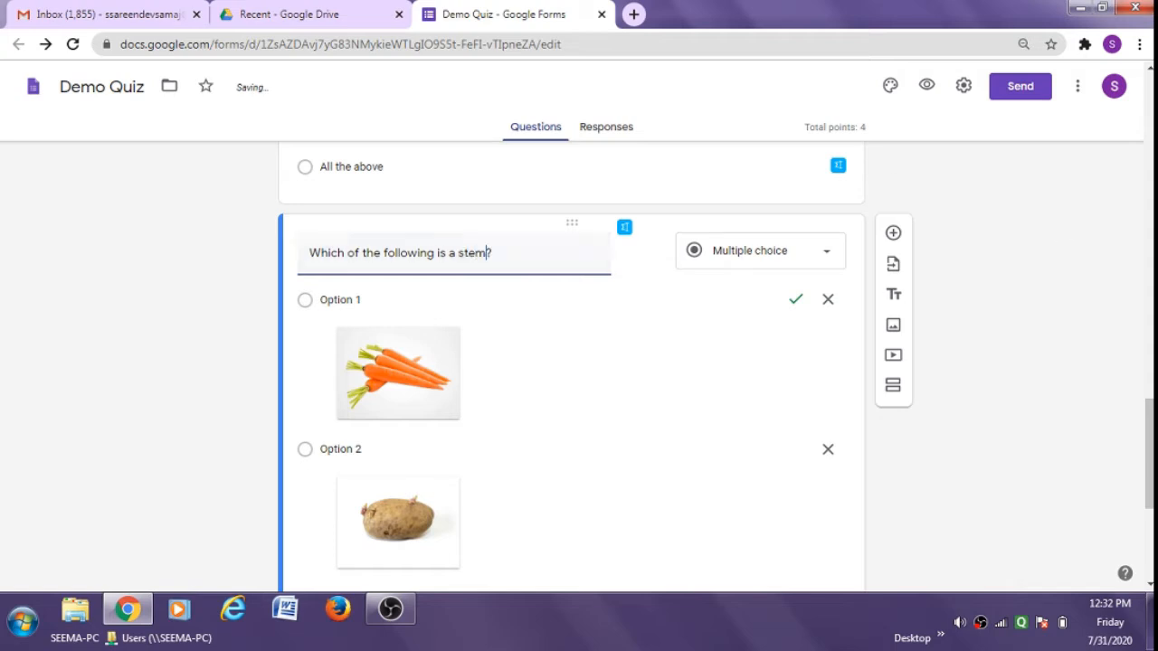
# Step: Delete the duplicated stem question from the end of the quiz
pyautogui.scroll(-4, 1024, 466)
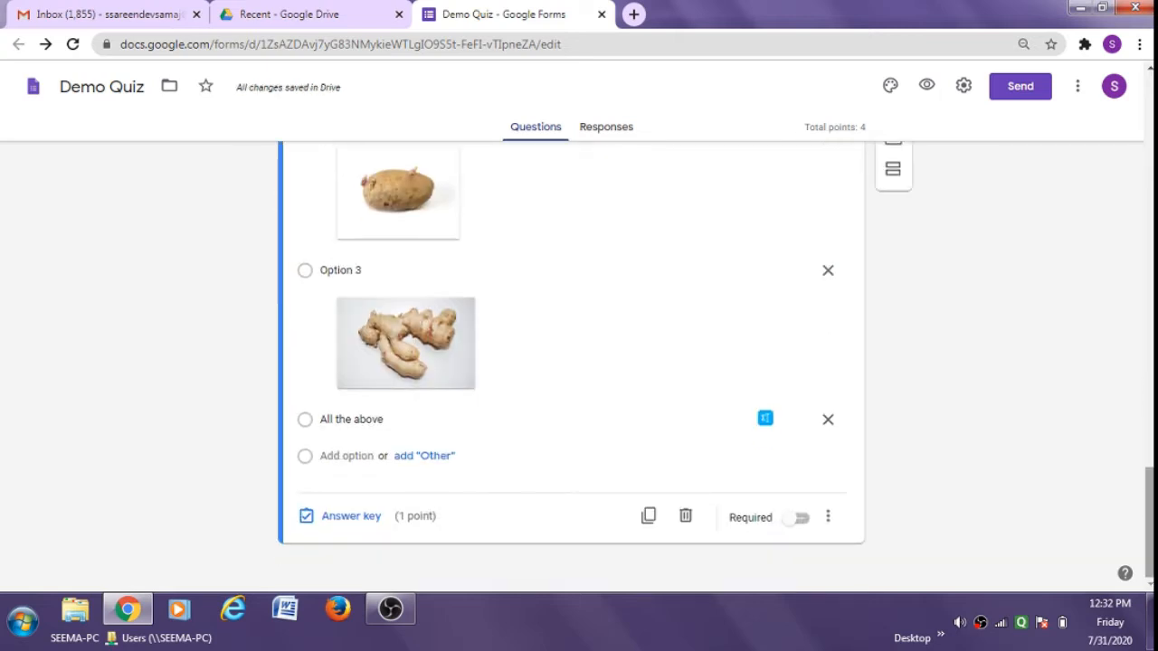
pyautogui.click(685, 519)
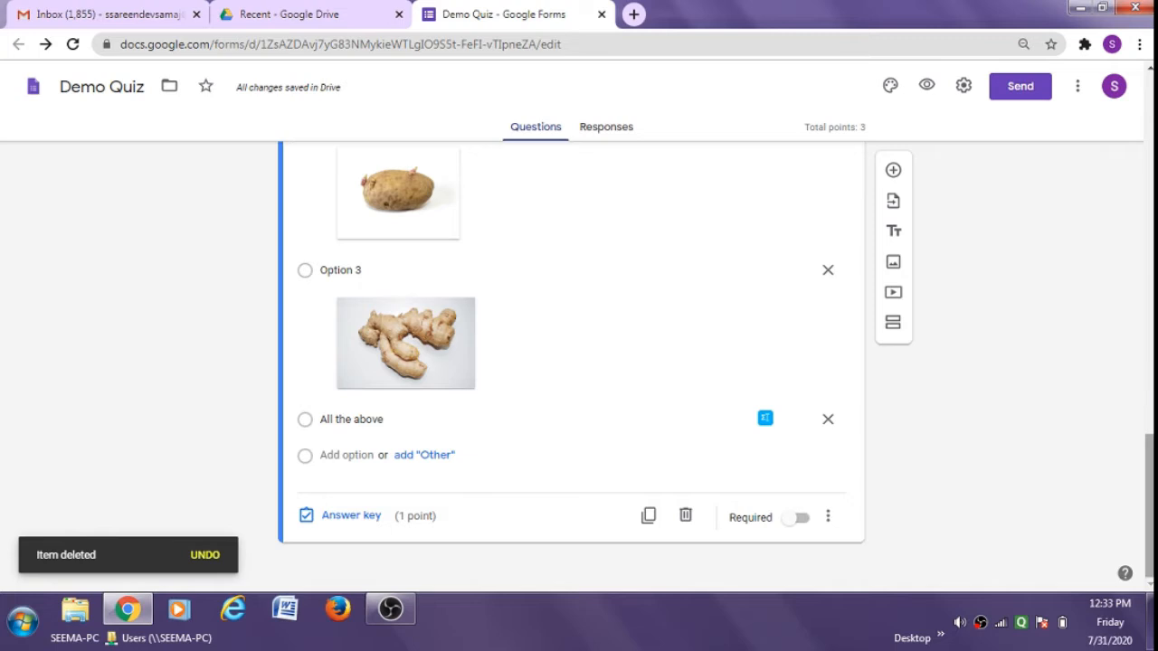
# Step: Customize the form theme with the red and purple ink header image from the Work and School collection
pyautogui.scroll(4, 1151, 352)
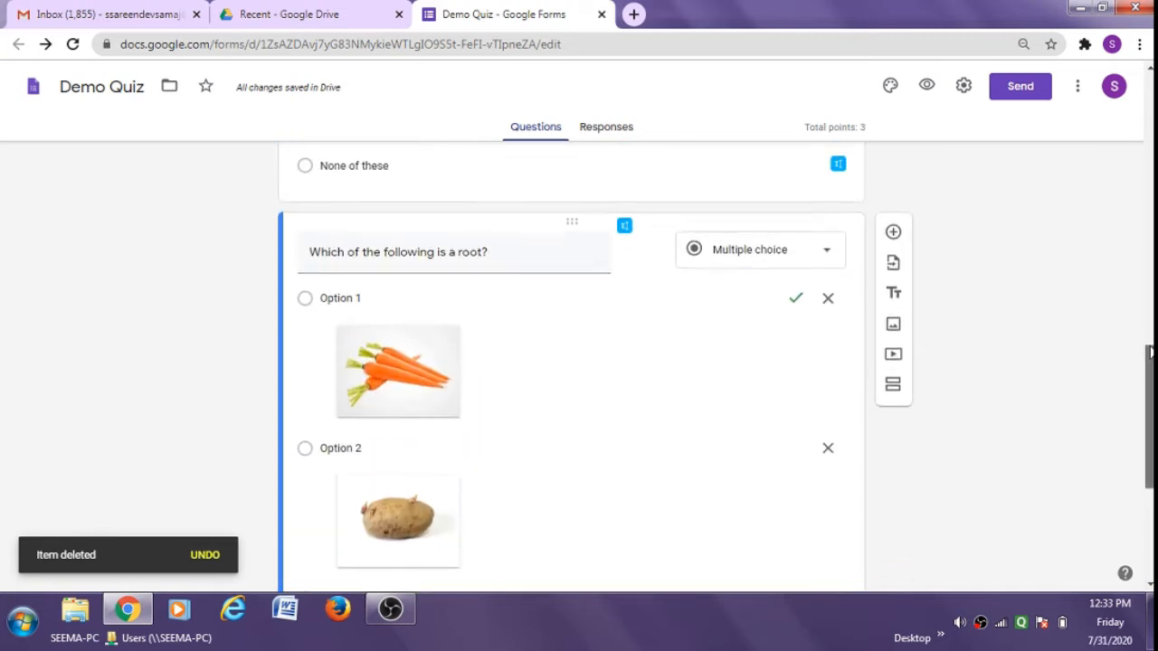
pyautogui.moveTo(1151, 353); pyautogui.dragTo(1150, 235)
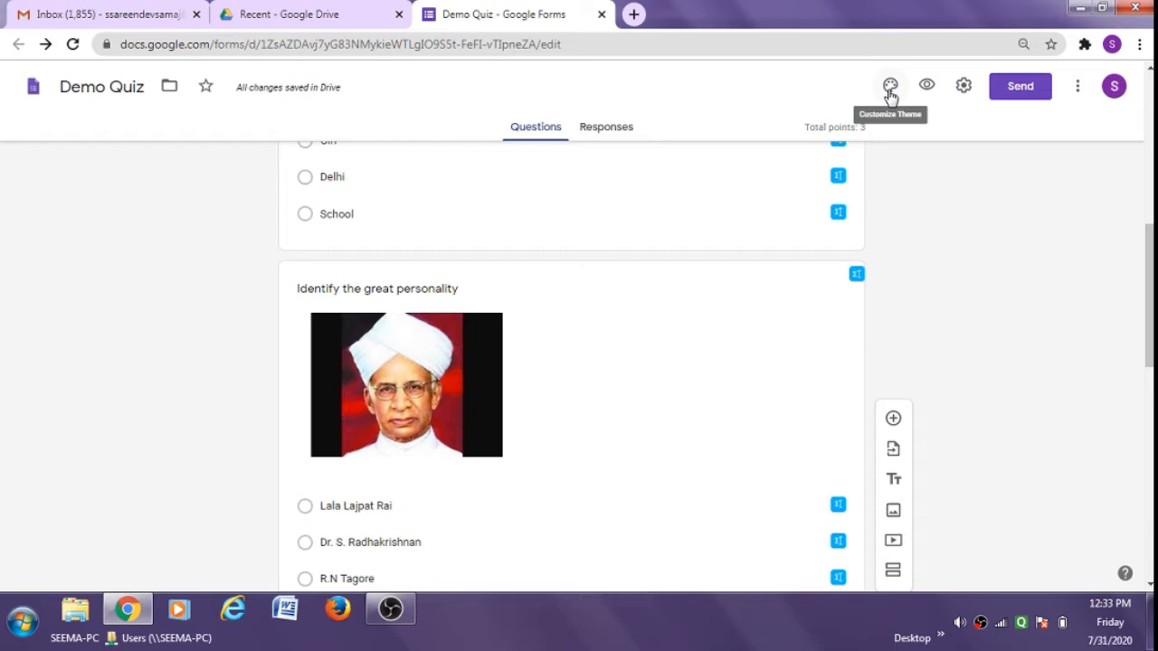
pyautogui.click(892, 95)
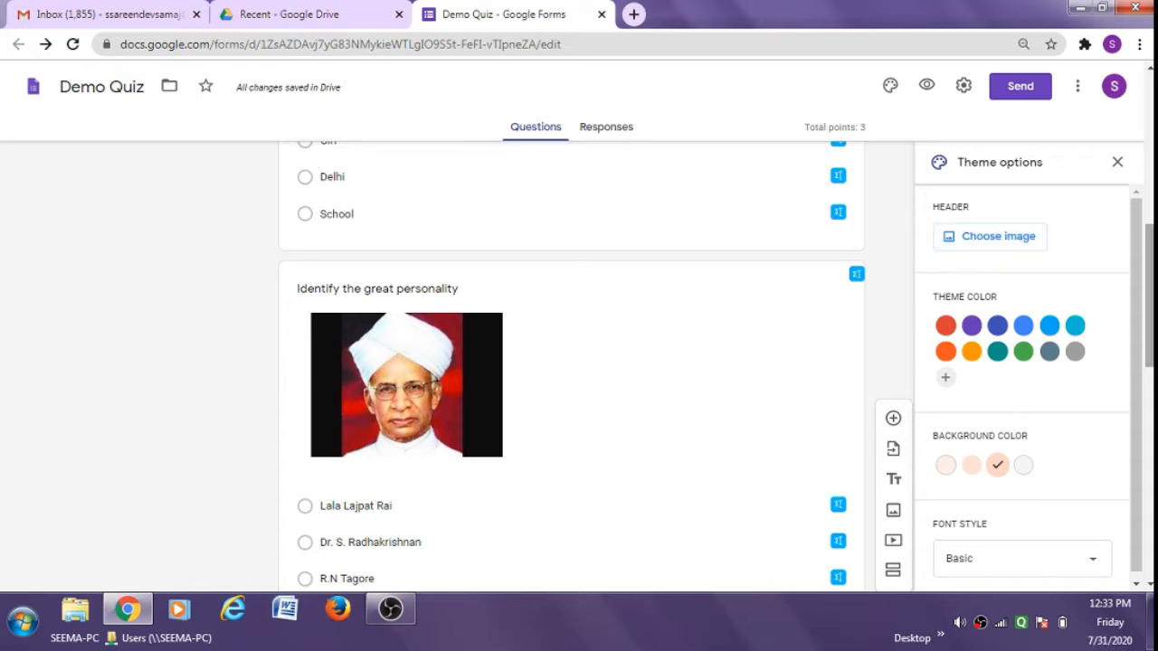
pyautogui.moveTo(1151, 237); pyautogui.dragTo(1151, 234)
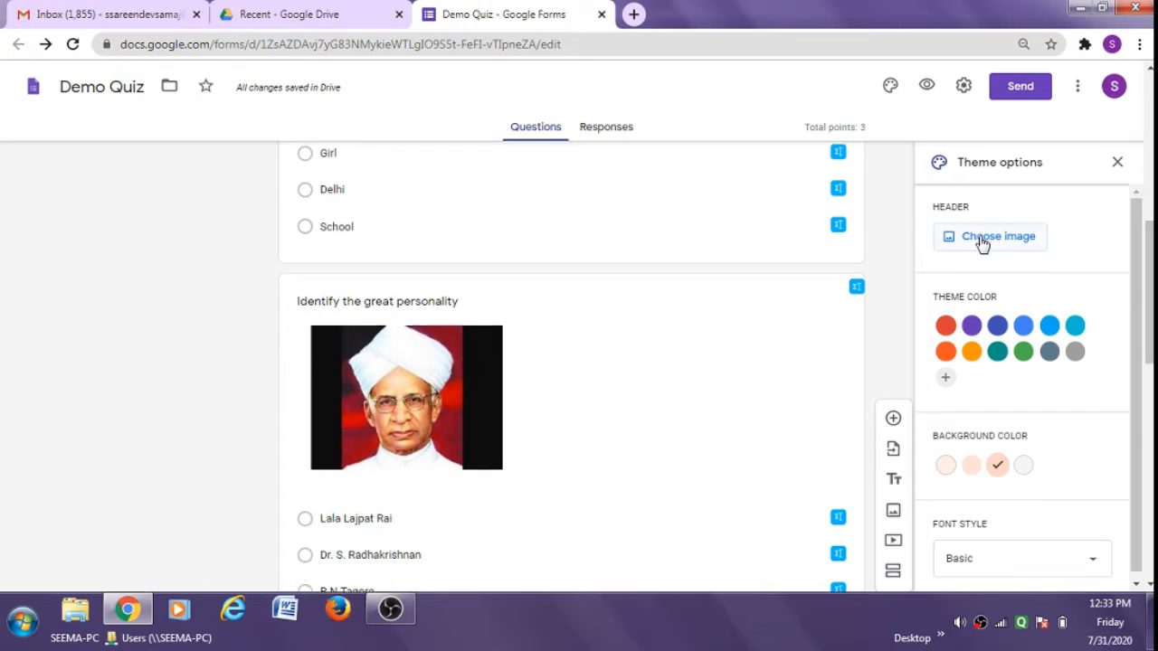
pyautogui.click(981, 238)
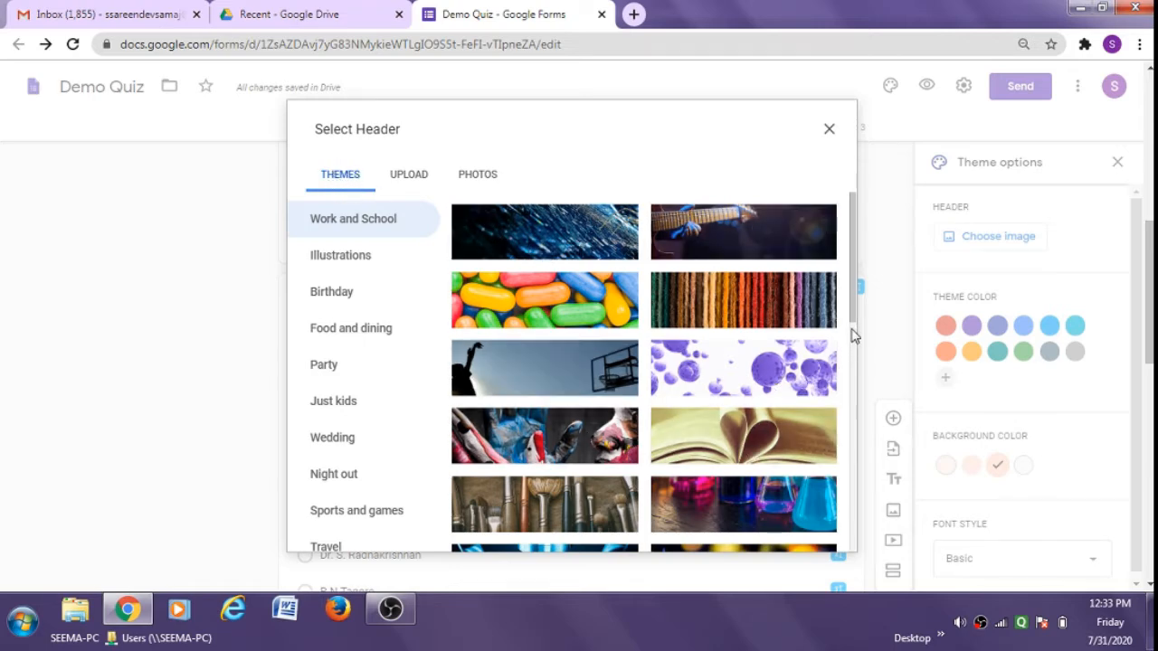
pyautogui.moveTo(853, 333); pyautogui.dragTo(835, 305)
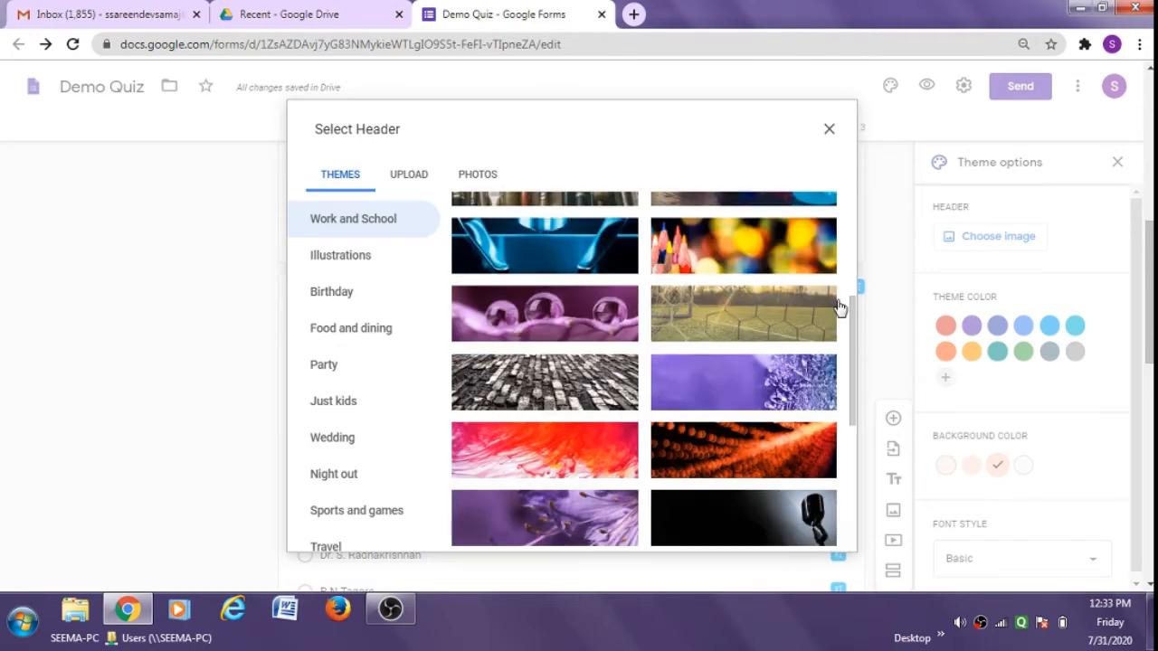
pyautogui.click(411, 184)
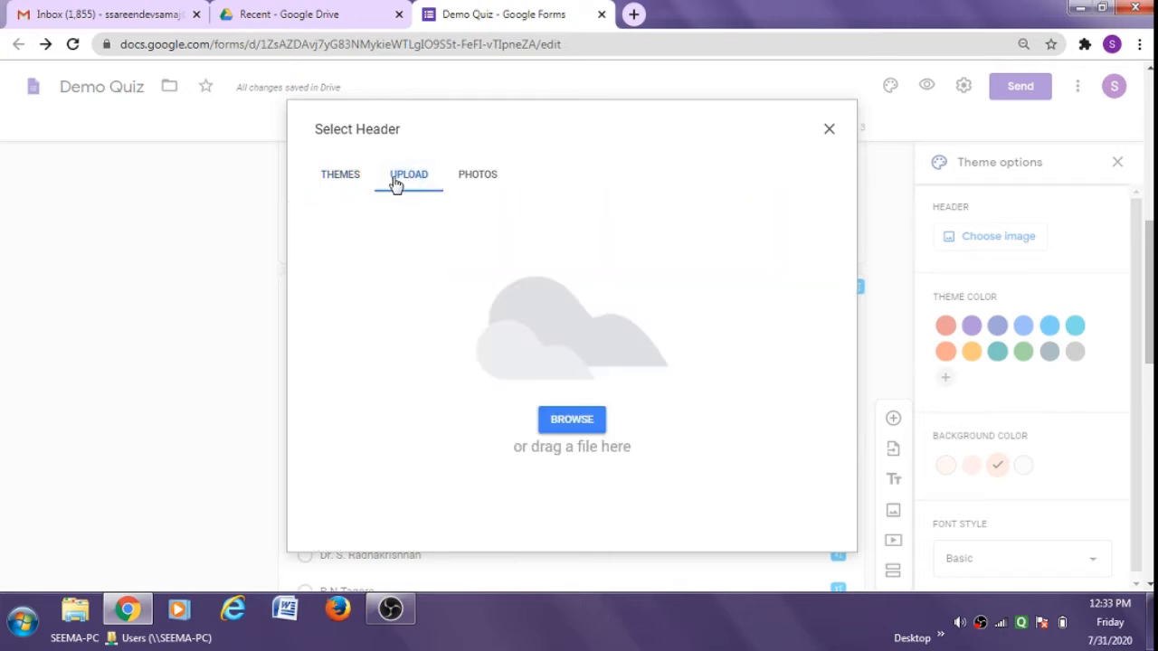
pyautogui.click(479, 176)
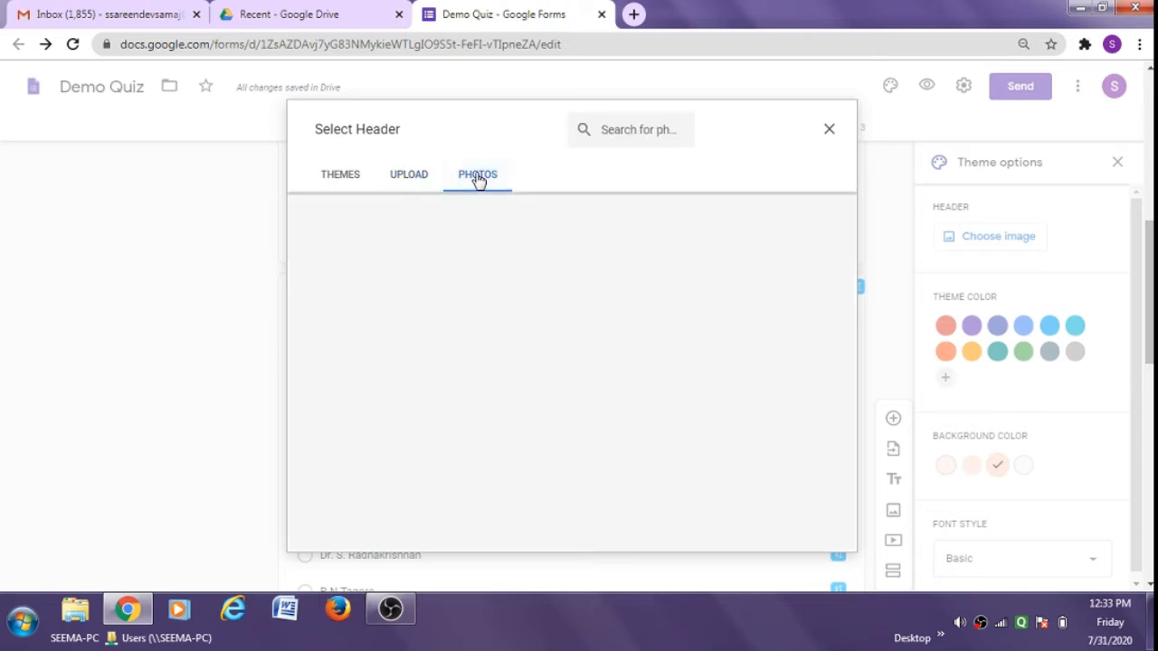
pyautogui.click(329, 180)
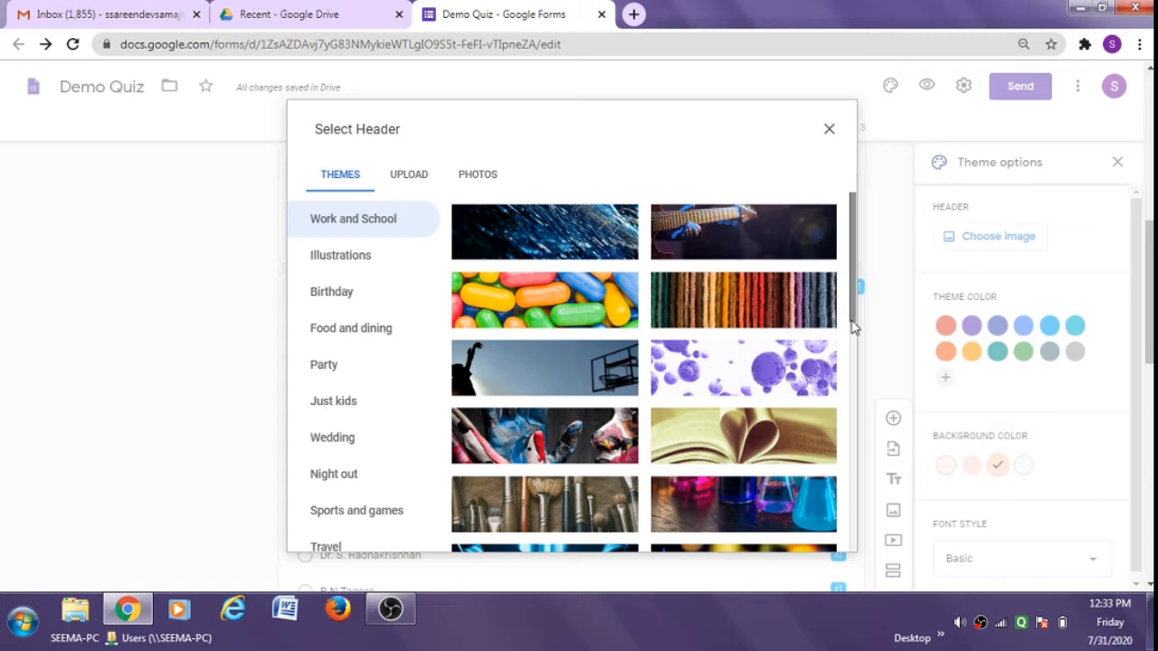
pyautogui.moveTo(855, 322); pyautogui.dragTo(854, 434)
pyautogui.doubleClick(588, 445)
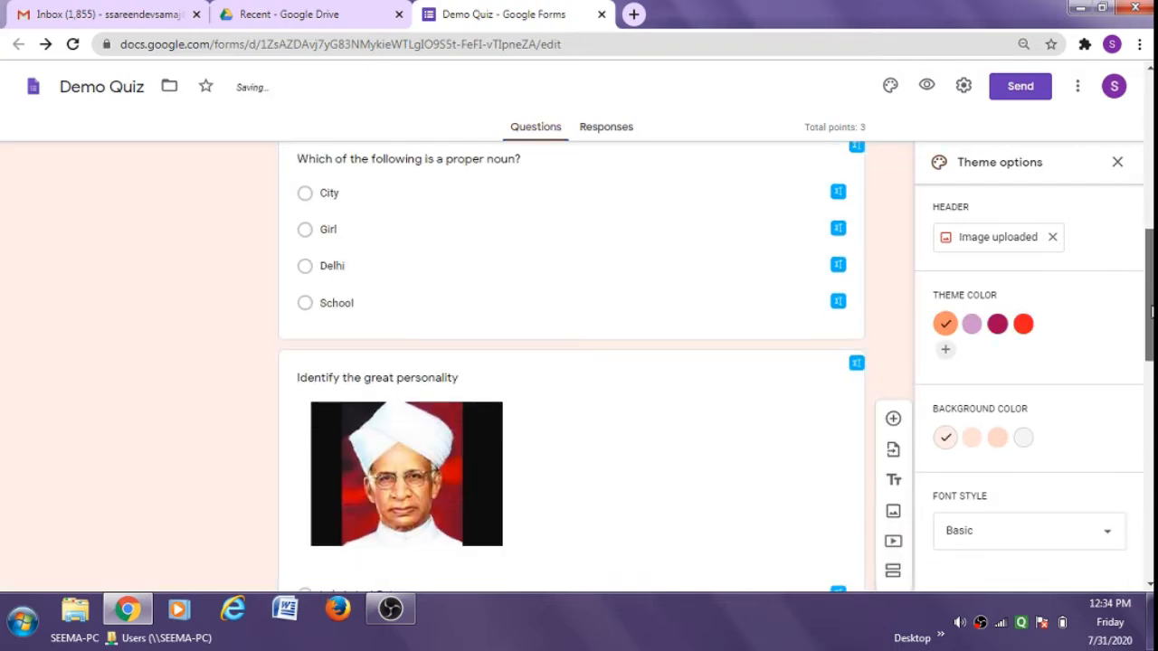
# Step: Set the form's background to the darkest peach shade, keep the font style as Basic, and close the theme options
pyautogui.moveTo(1153, 312); pyautogui.dragTo(1152, 294)
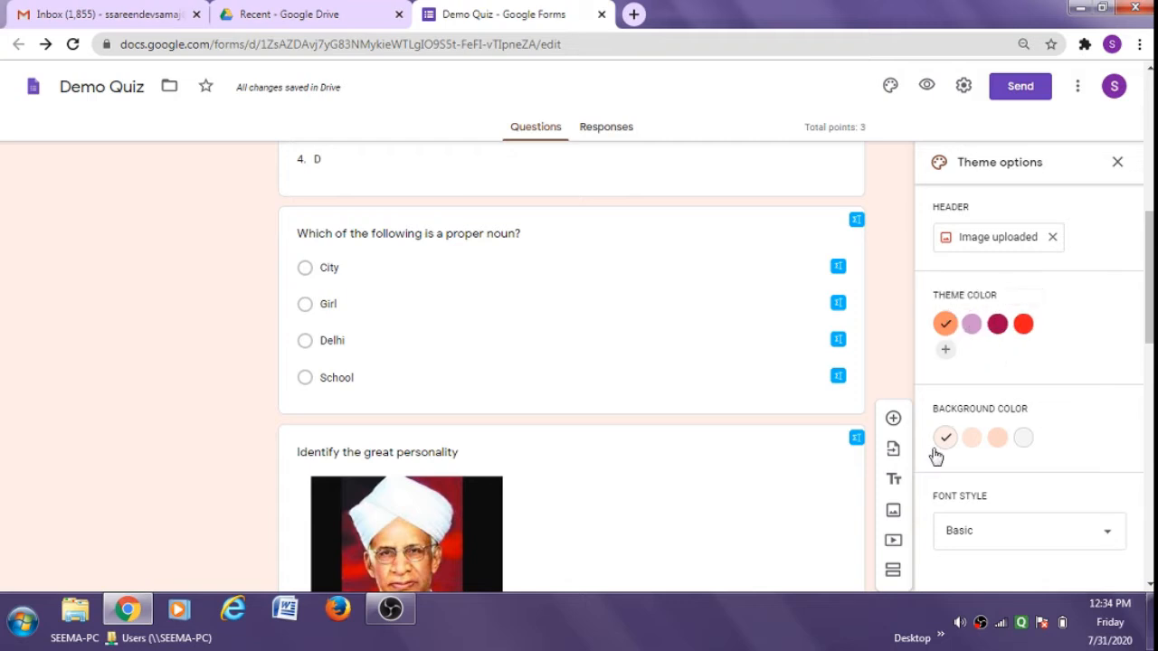
pyautogui.click(997, 439)
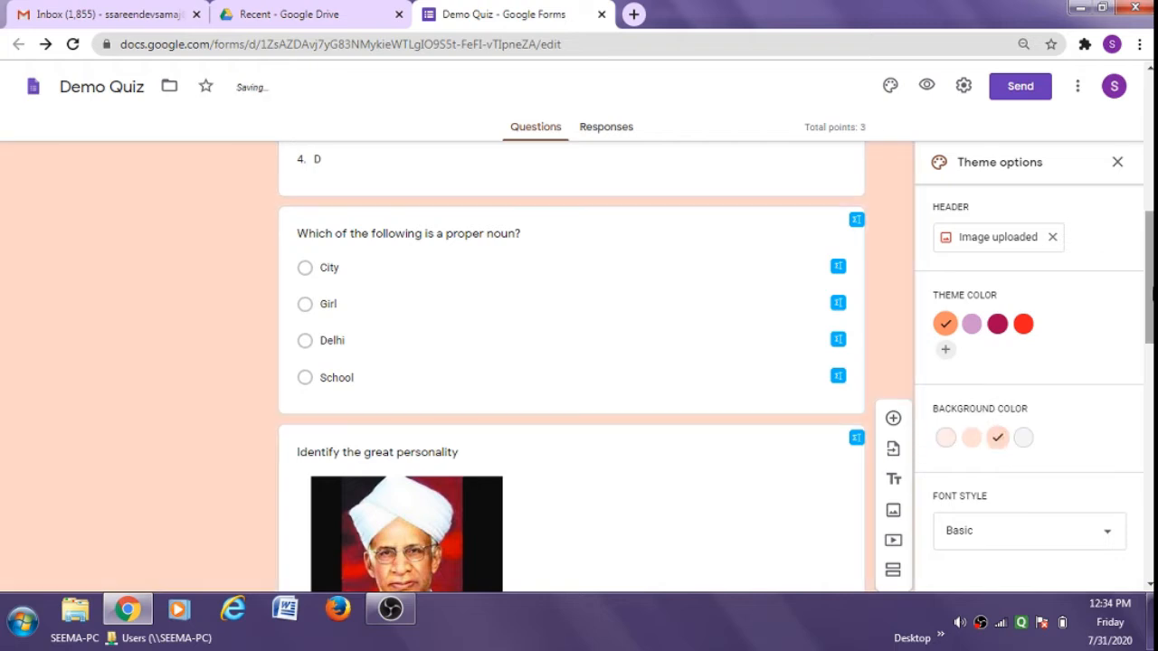
pyautogui.scroll(-3, 572, 361)
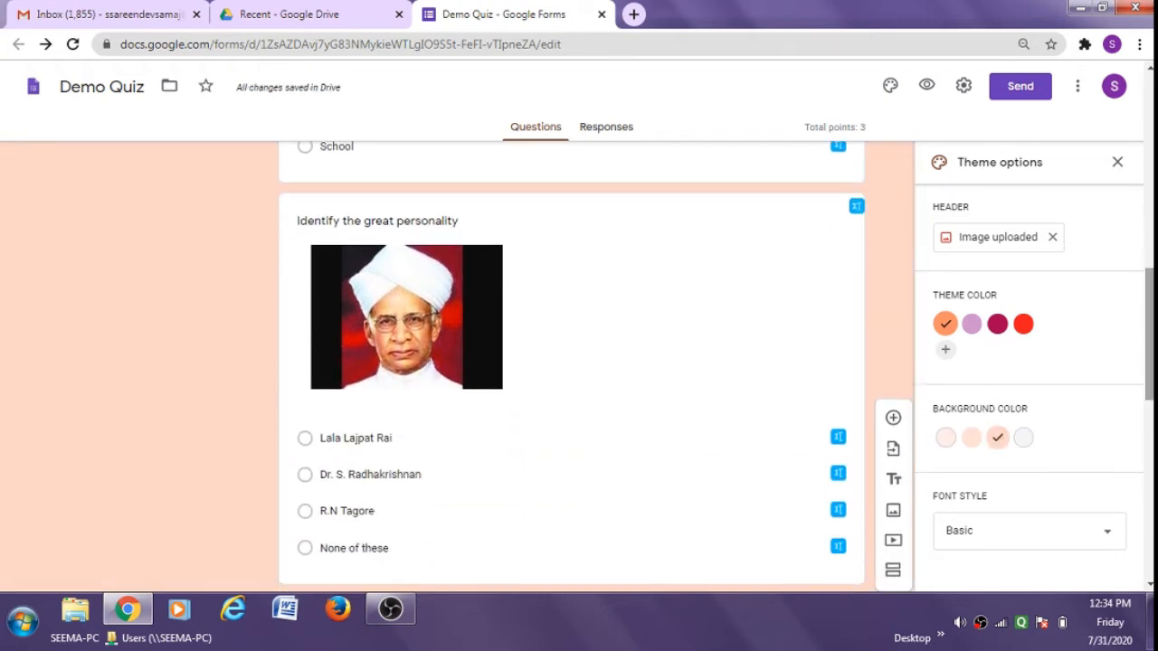
pyautogui.click(1110, 536)
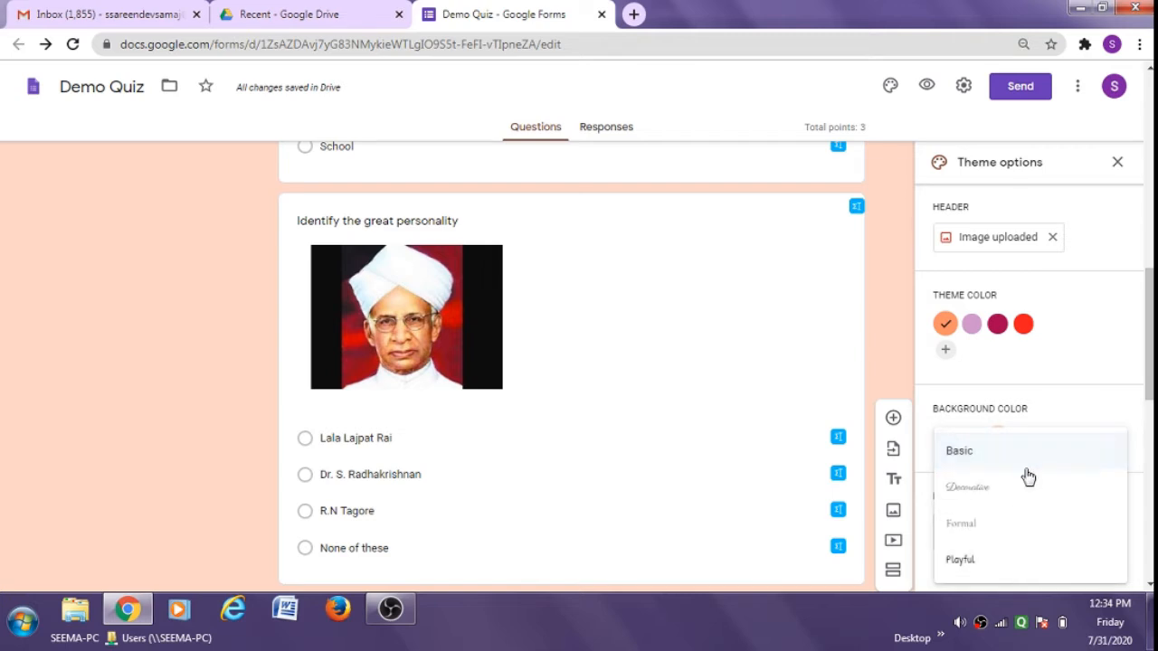
pyautogui.click(970, 458)
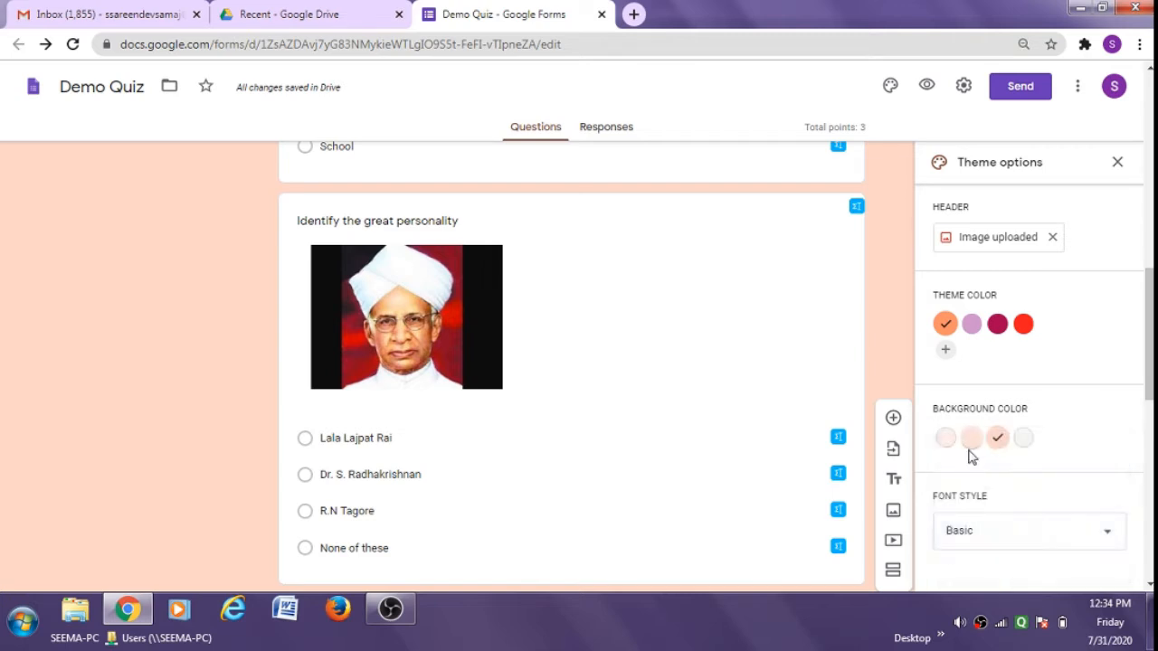
pyautogui.click(1118, 163)
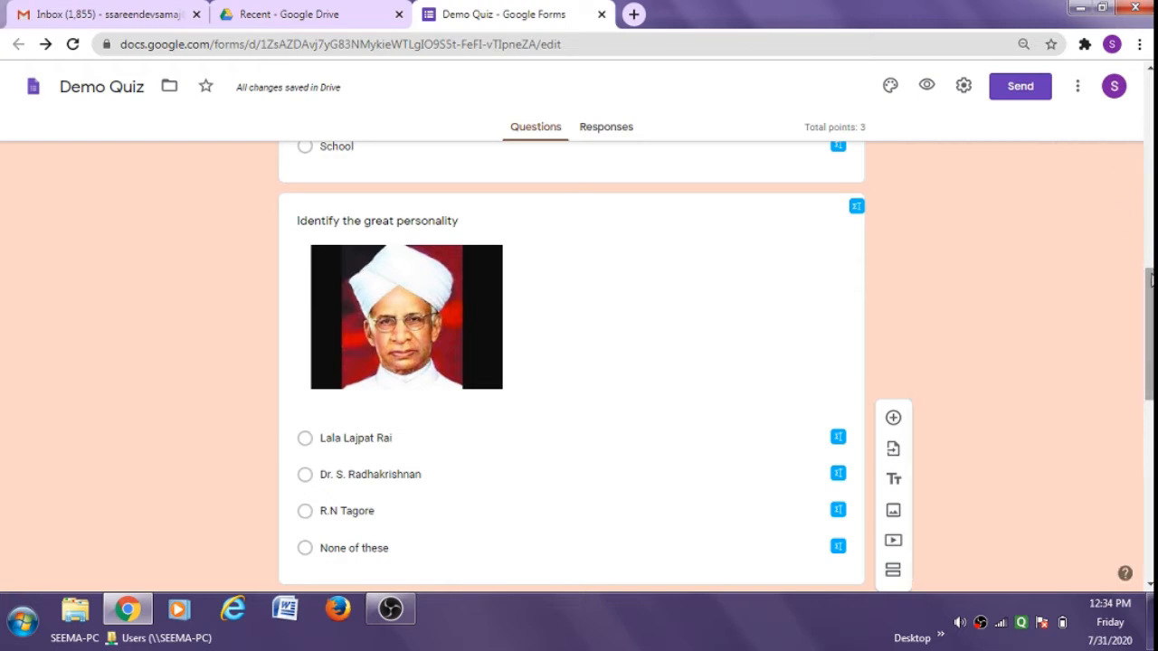
pyautogui.scroll(4, 1152, 269)
pyautogui.scroll(5, 1151, 226)
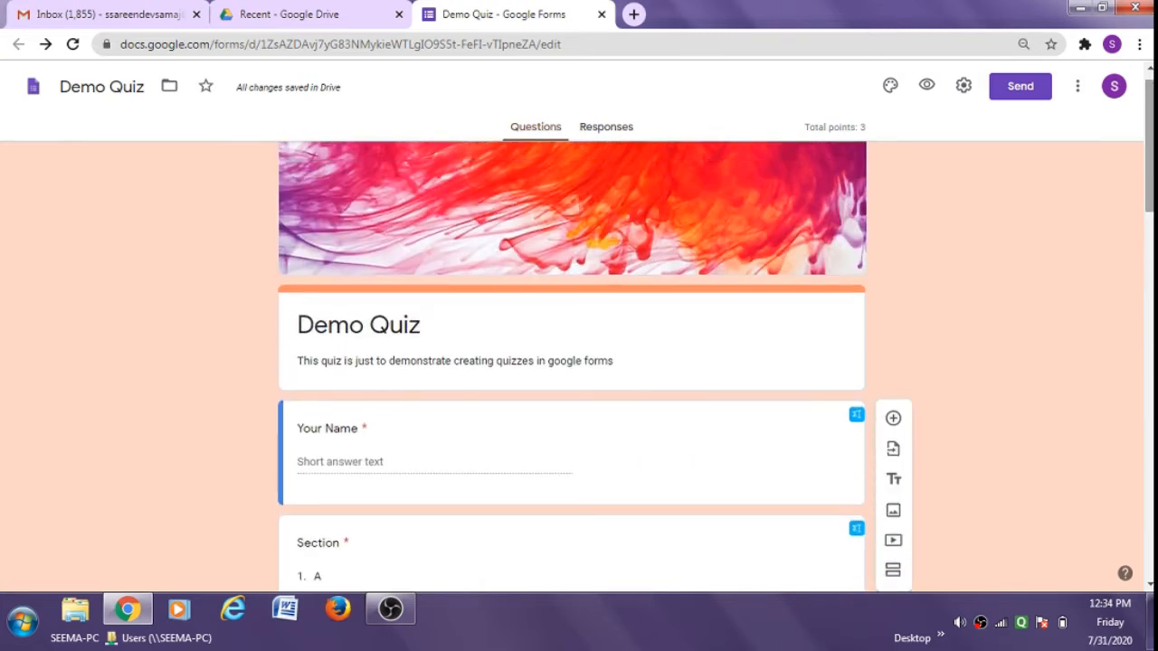
# Step: In the general settings, keep email collection off and the 1-response limit on, disable Edit after submit, and save
pyautogui.click(929, 88)
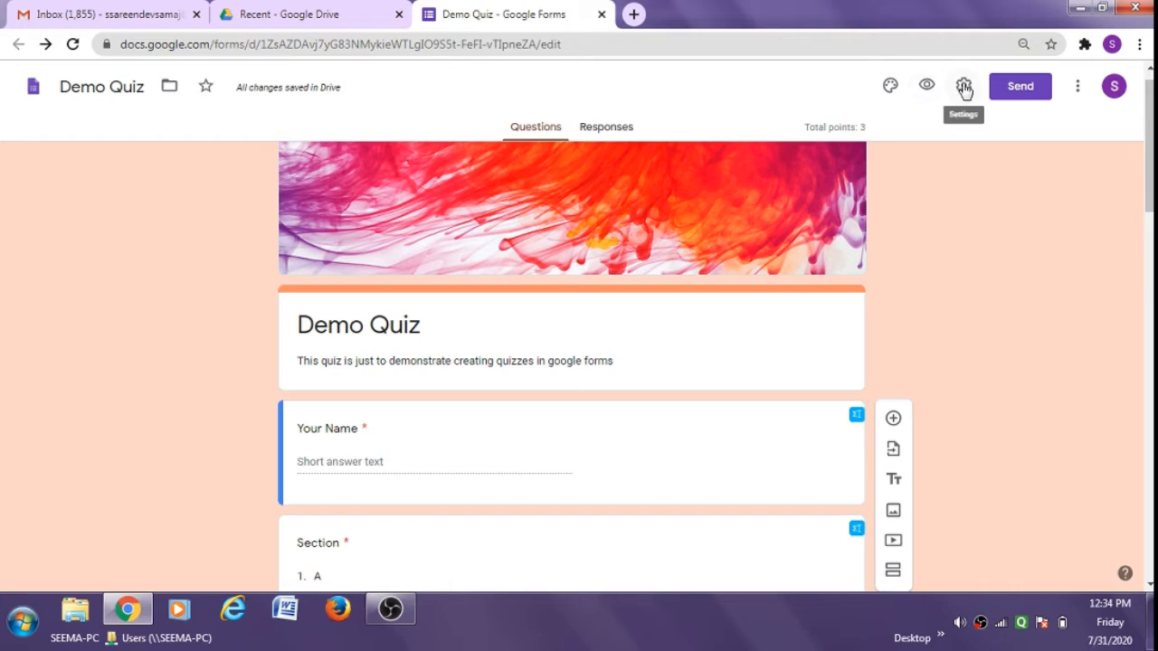
pyautogui.click(964, 88)
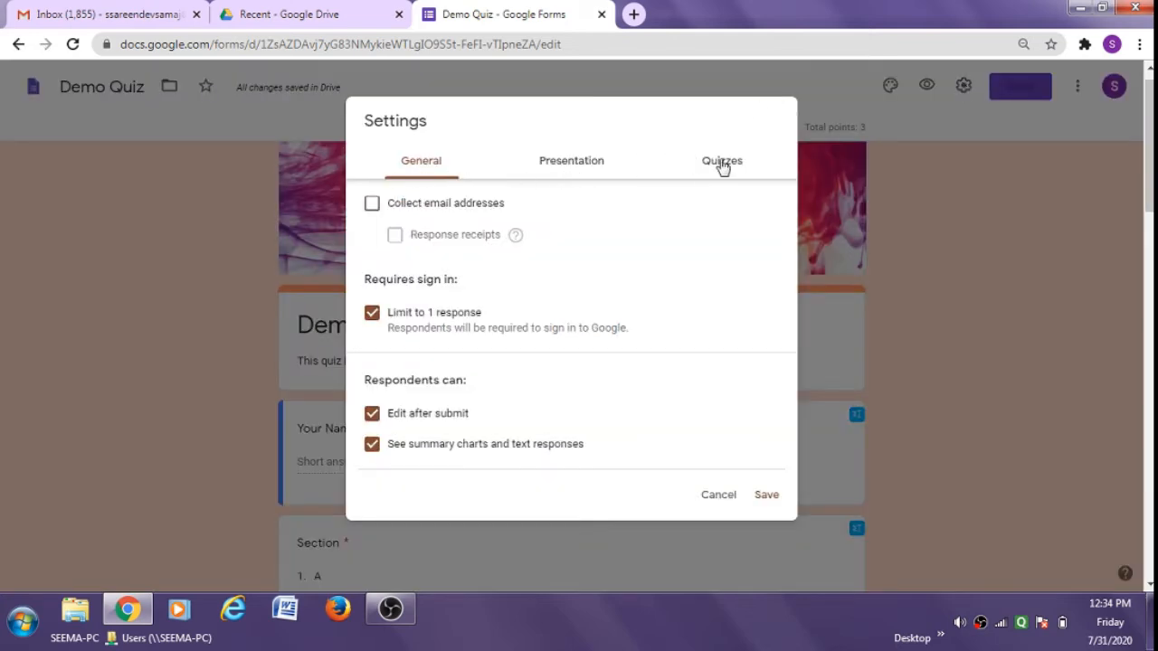
pyautogui.click(427, 171)
pyautogui.click(373, 208)
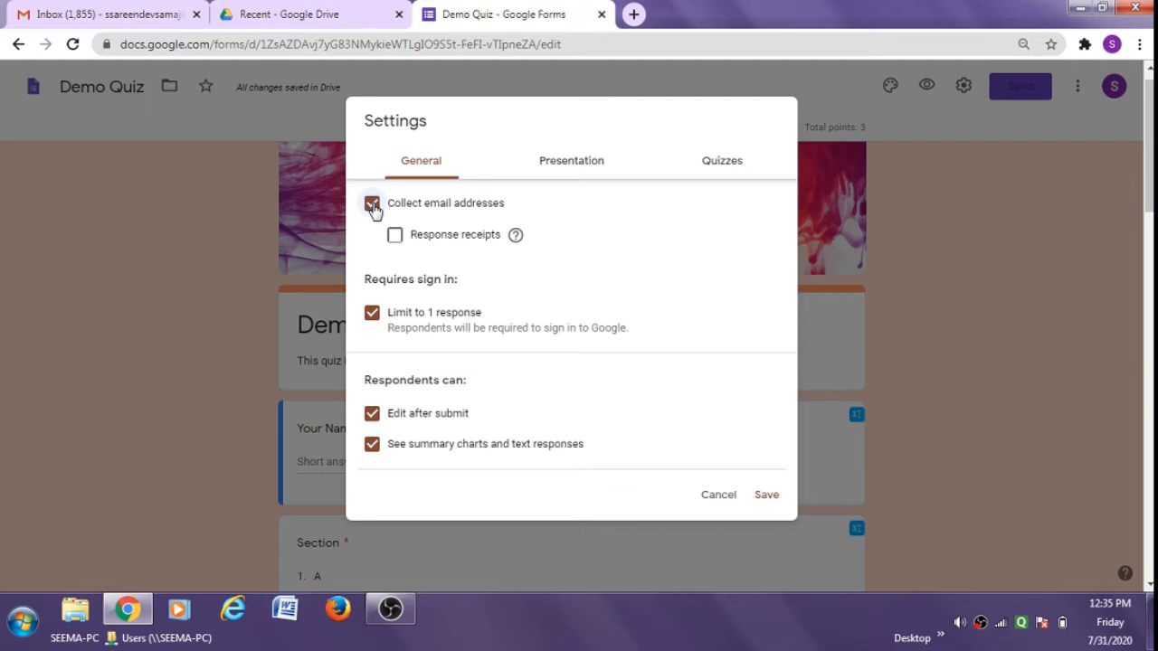
pyautogui.click(373, 204)
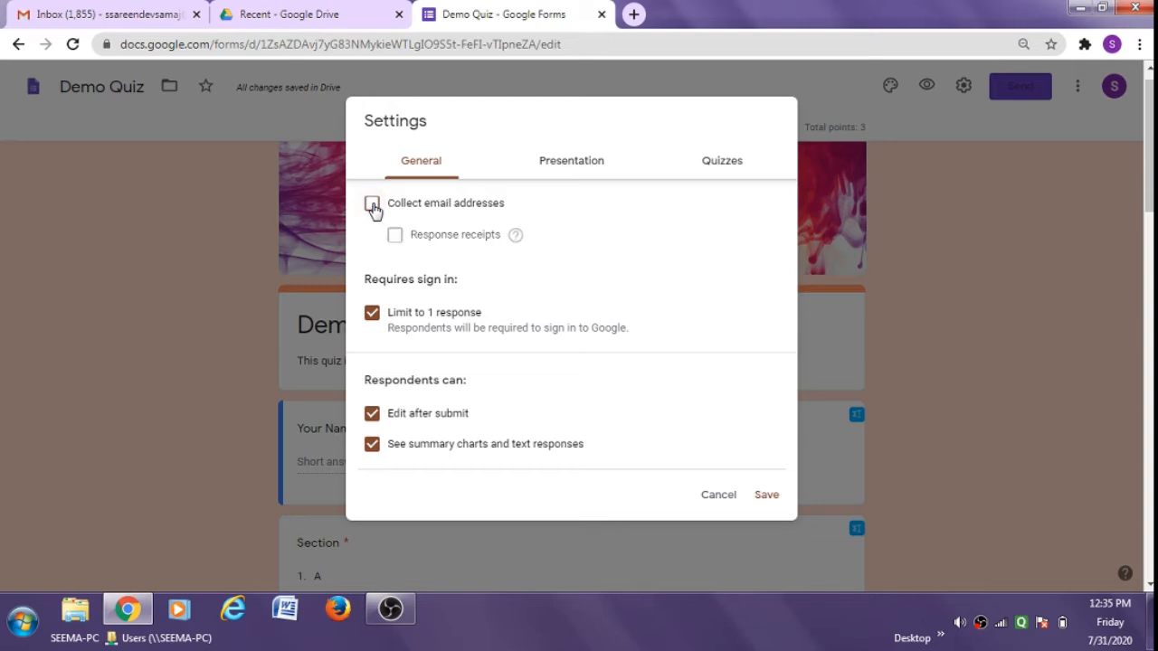
pyautogui.click(371, 314)
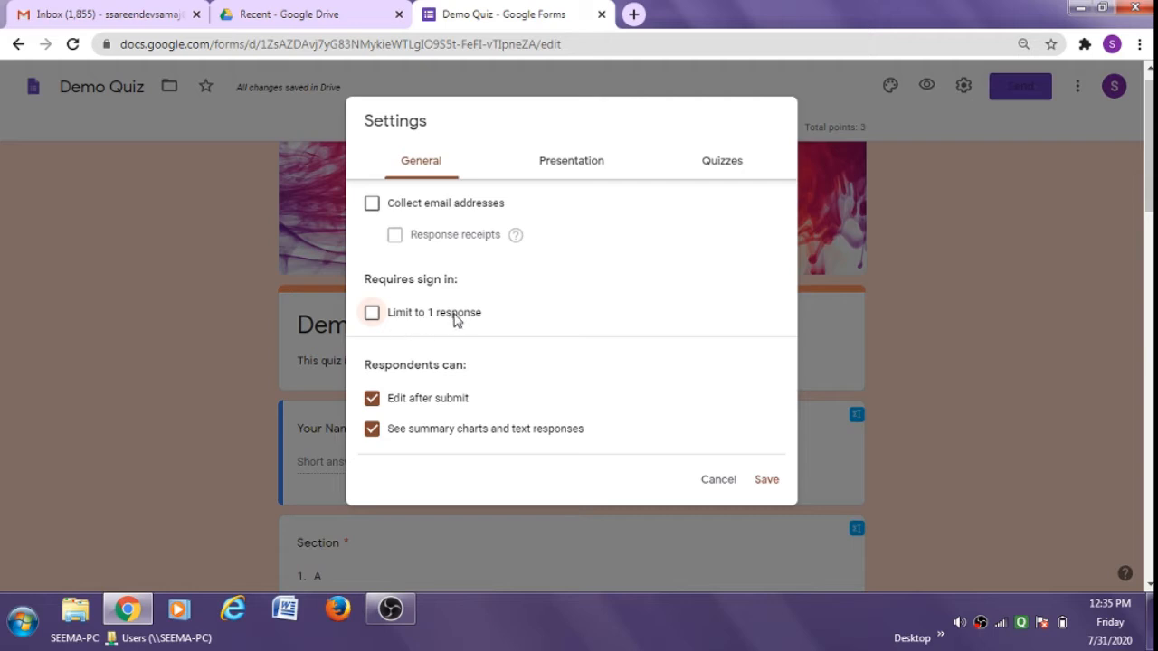
pyautogui.click(372, 314)
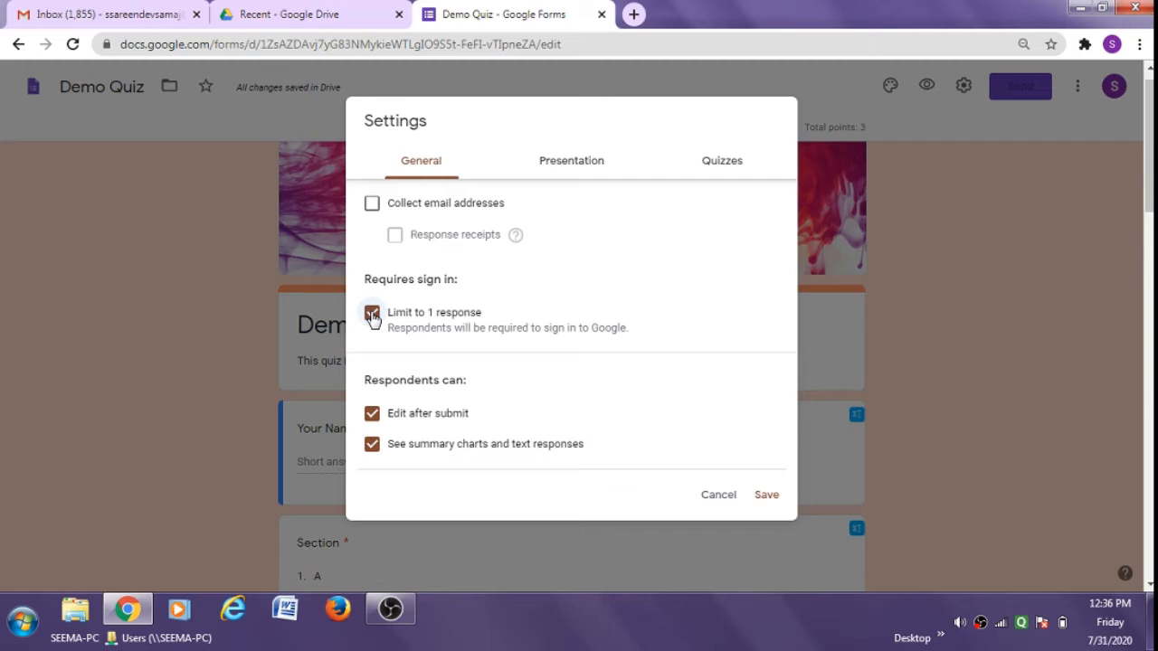
pyautogui.click(372, 415)
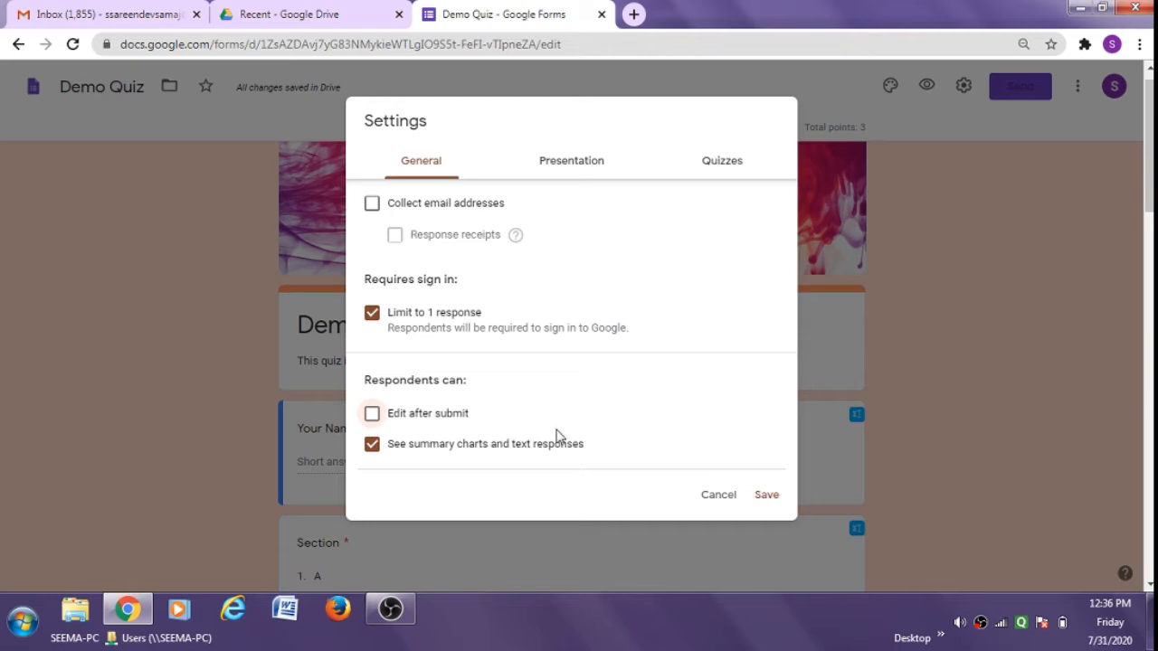
pyautogui.click(760, 497)
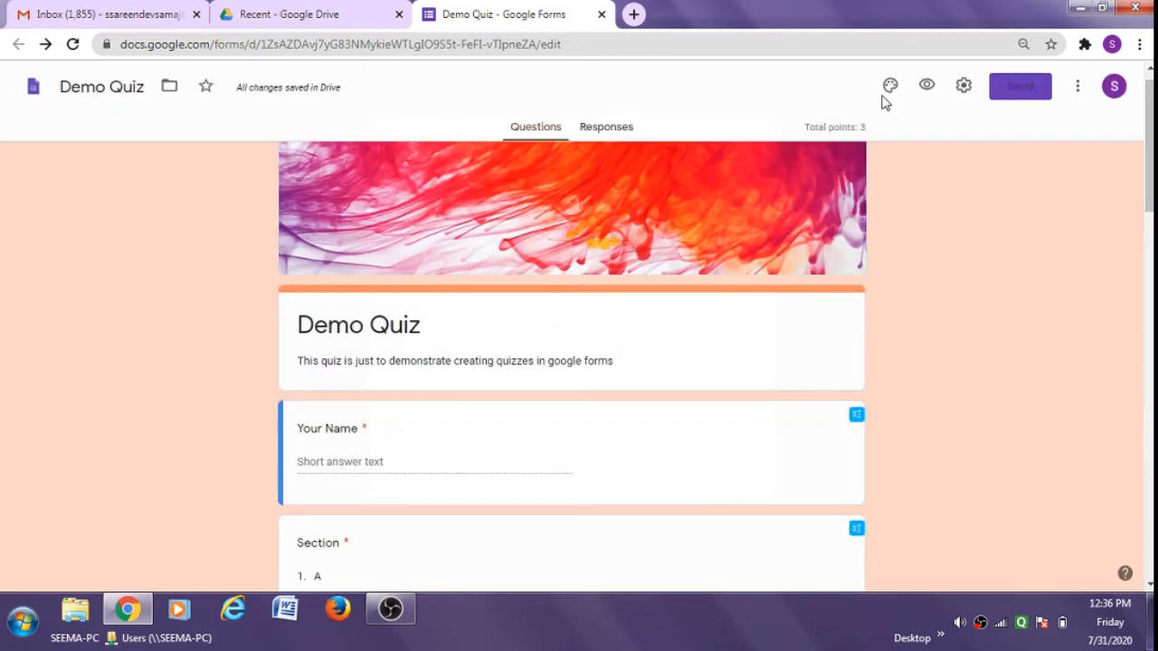
# Step: Try the Shuffle question order option in the presentation settings, leave it off, and return to the general settings
pyautogui.click(961, 87)
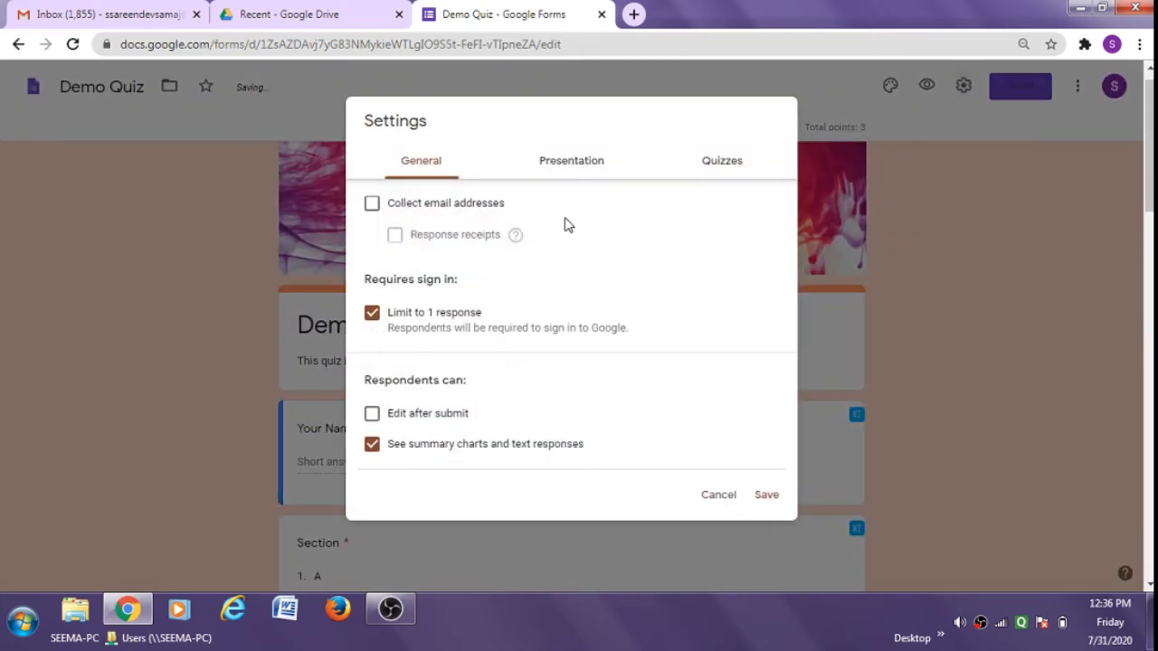
pyautogui.click(571, 163)
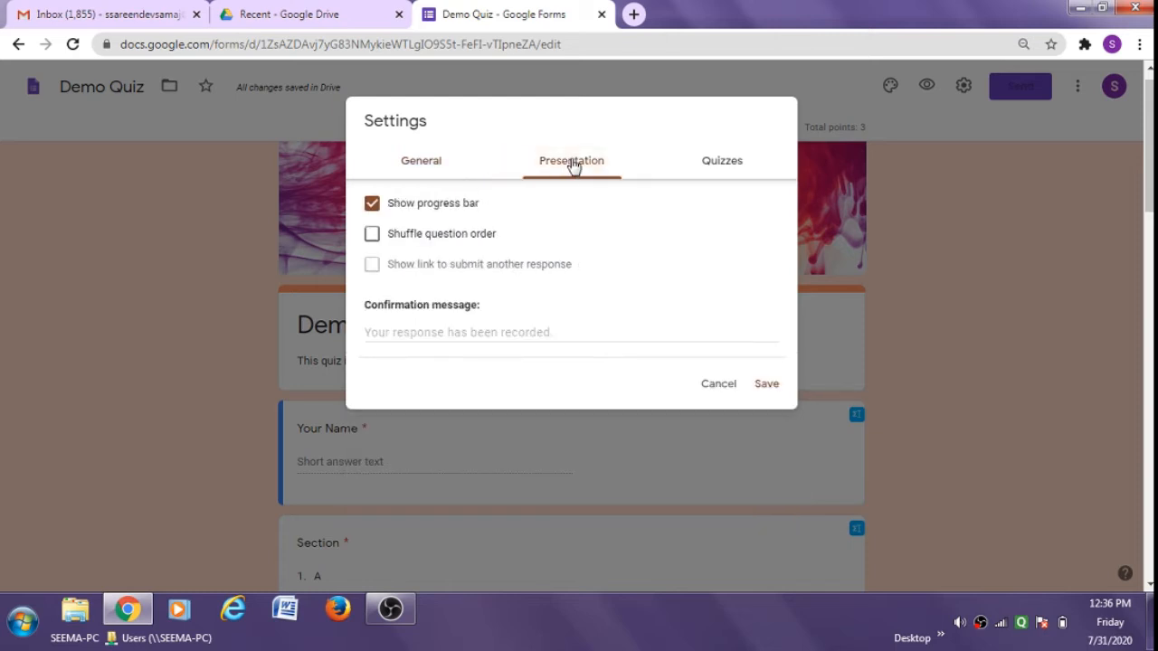
pyautogui.click(372, 235)
pyautogui.click(372, 235)
pyautogui.click(421, 168)
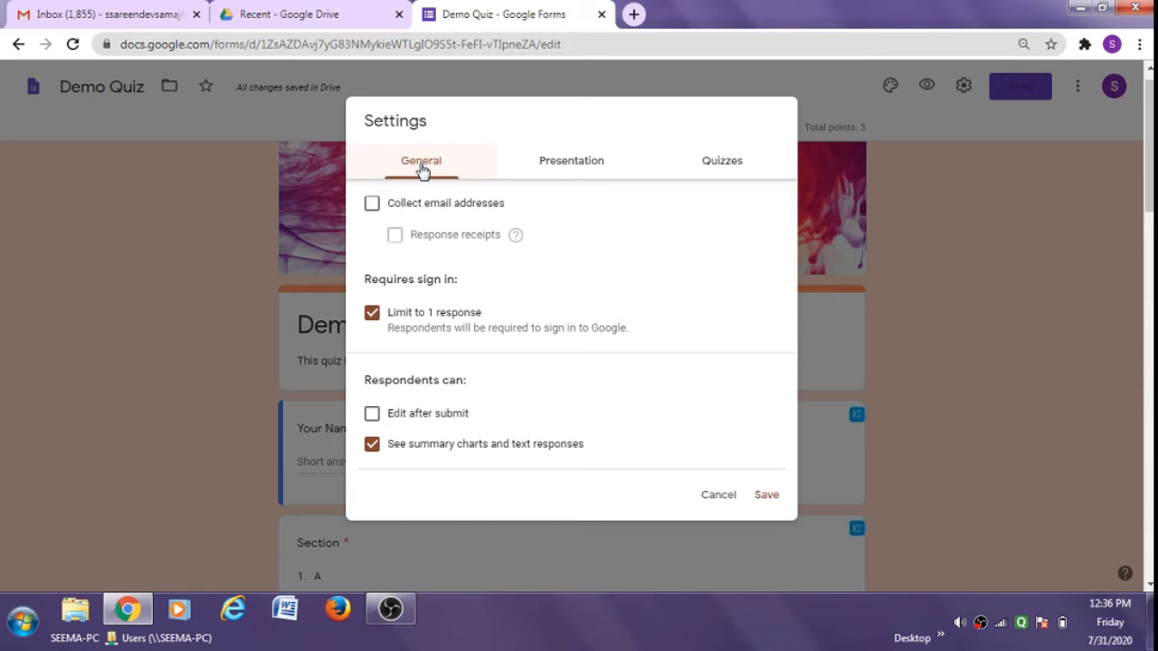
# Step: Try turning off the 1-response limit to check the submit-another-response link in the presentation settings, and turn the limit back on
pyautogui.click(372, 314)
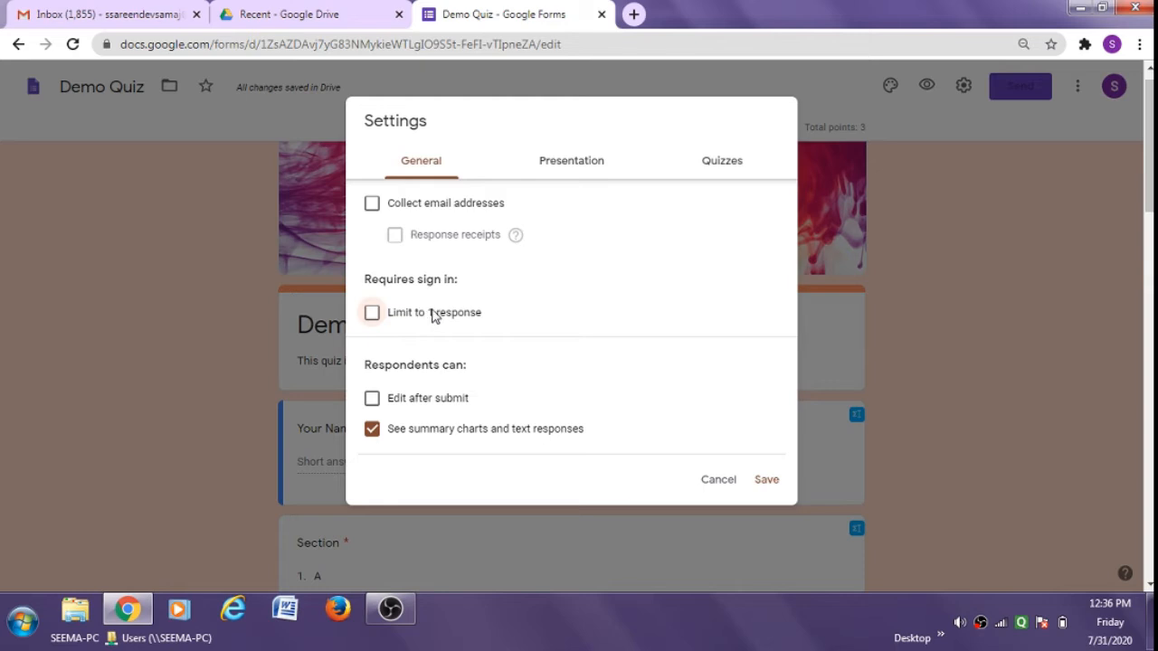
pyautogui.click(563, 172)
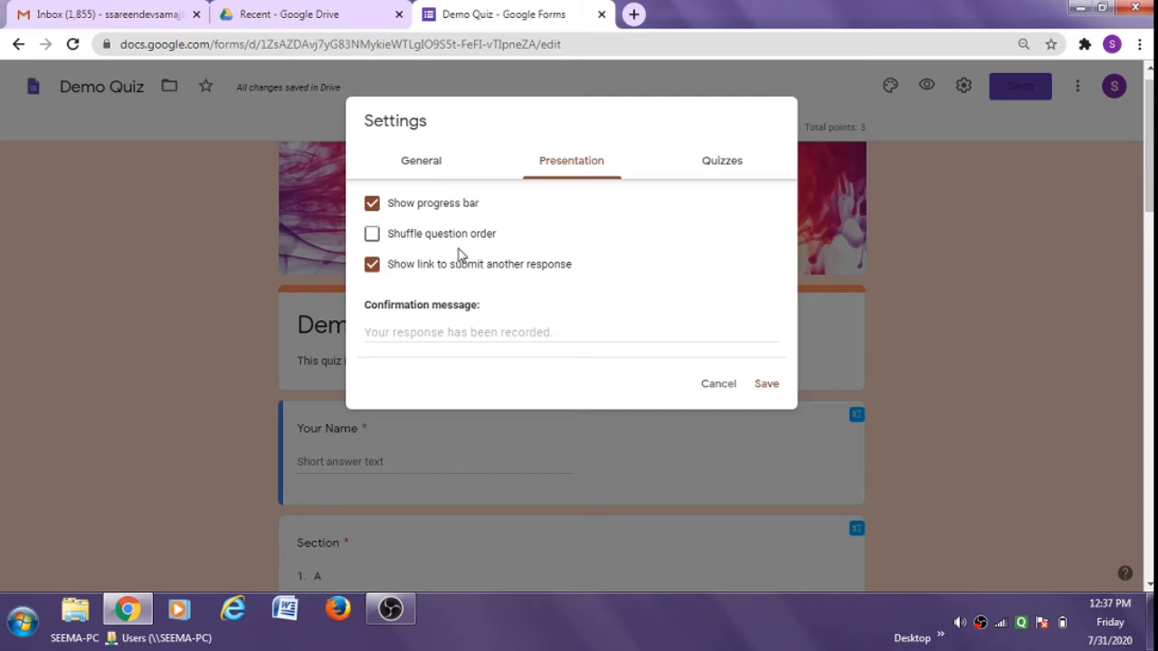
pyautogui.click(424, 163)
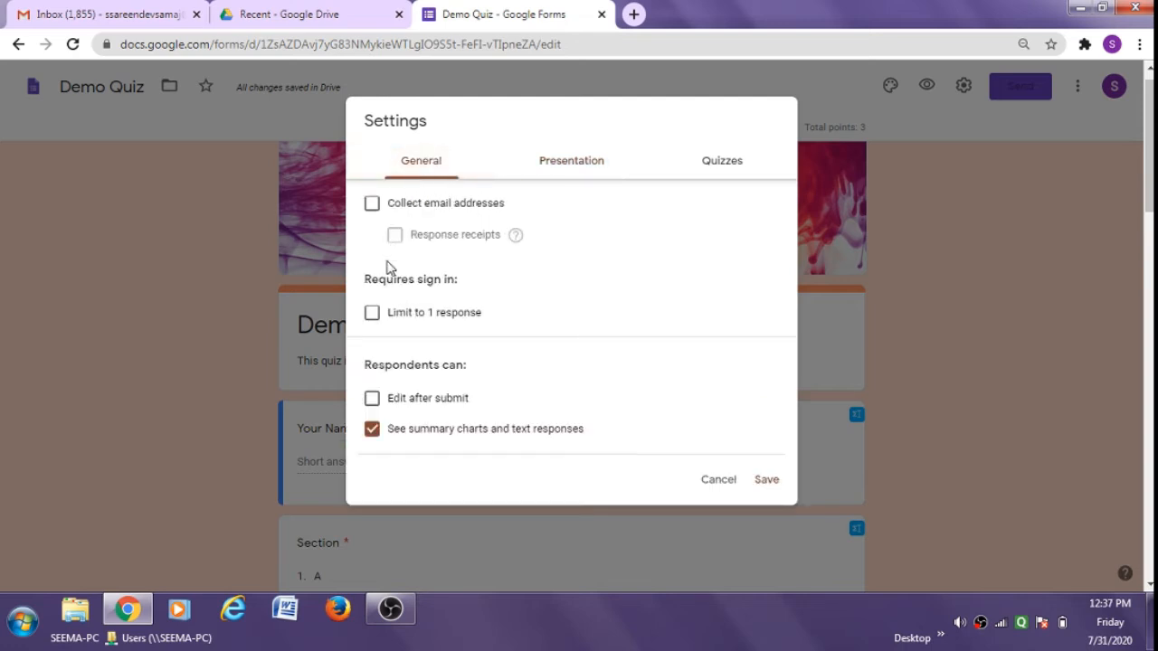
pyautogui.click(380, 314)
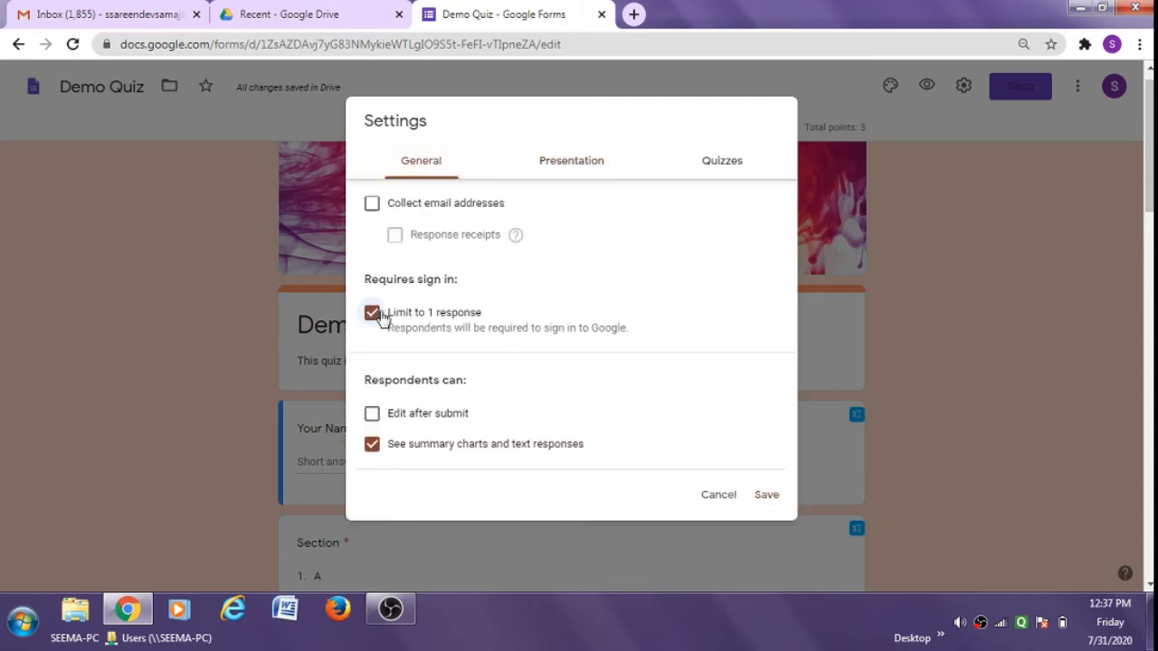
# Step: Keep the default confirmation message in the presentation settings and save the form settings
pyautogui.click(570, 161)
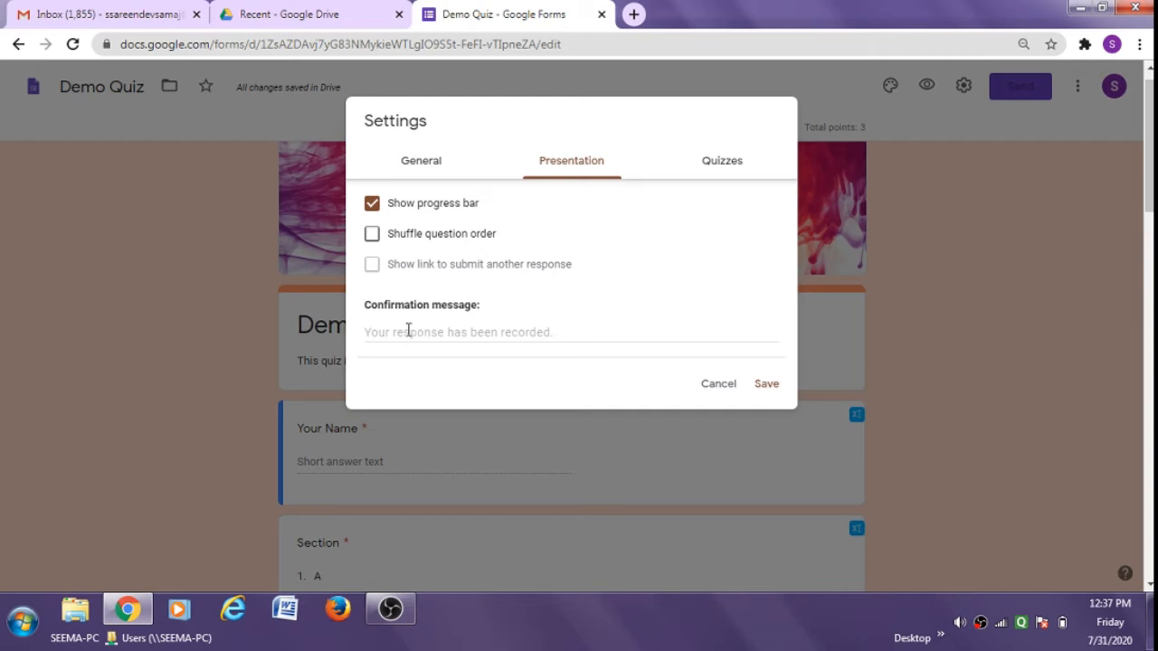
pyautogui.click(570, 335)
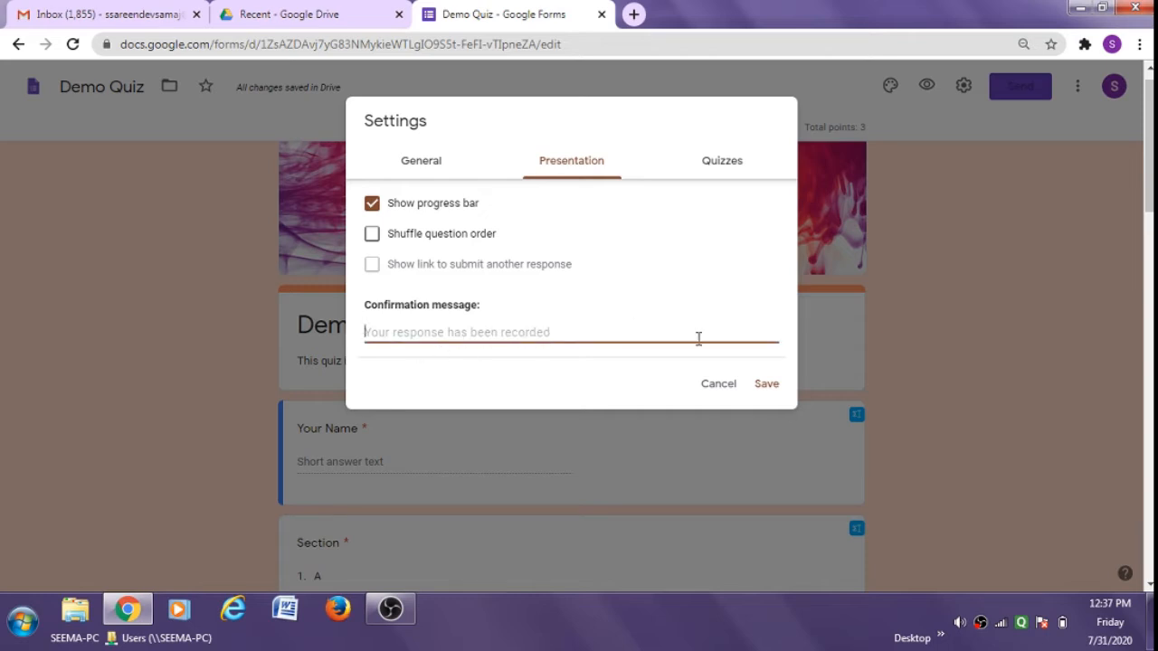
pyautogui.click(760, 387)
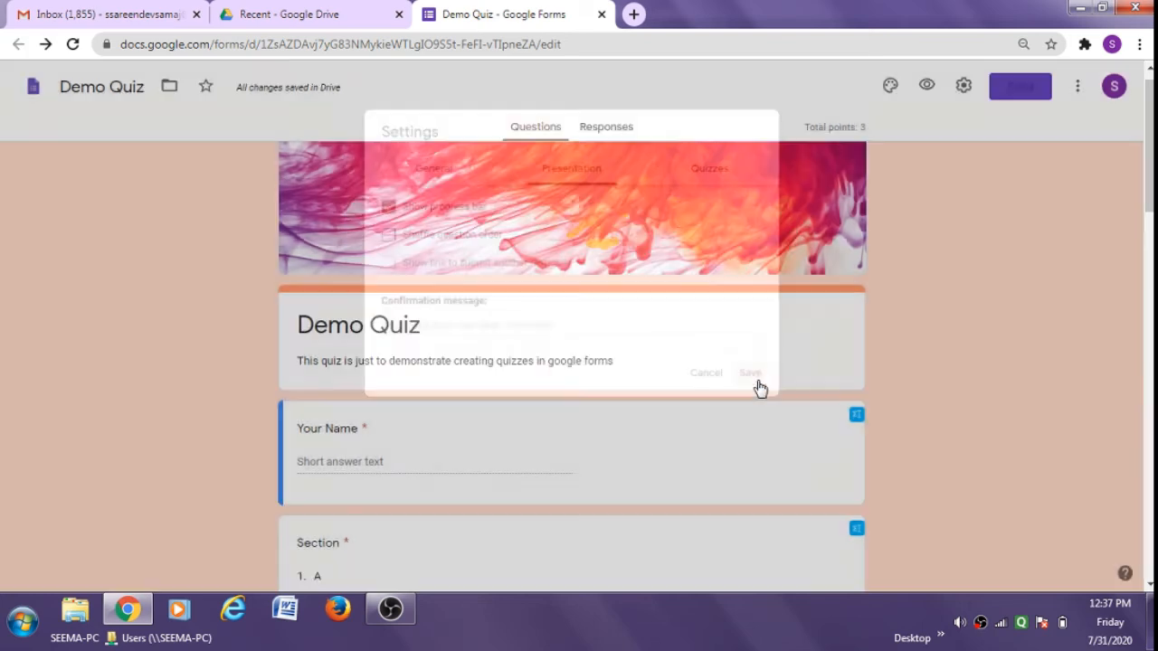
# Step: Reopen the form settings and compare the quiz grade release options with the email collection setting
pyautogui.click(964, 85)
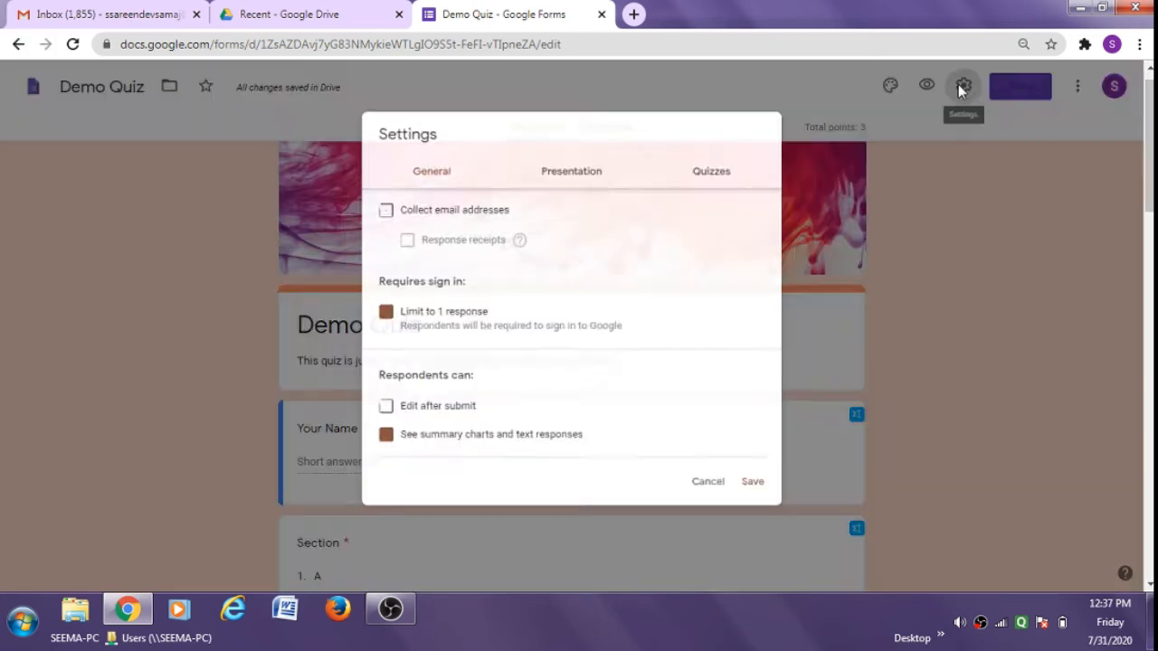
pyautogui.click(723, 162)
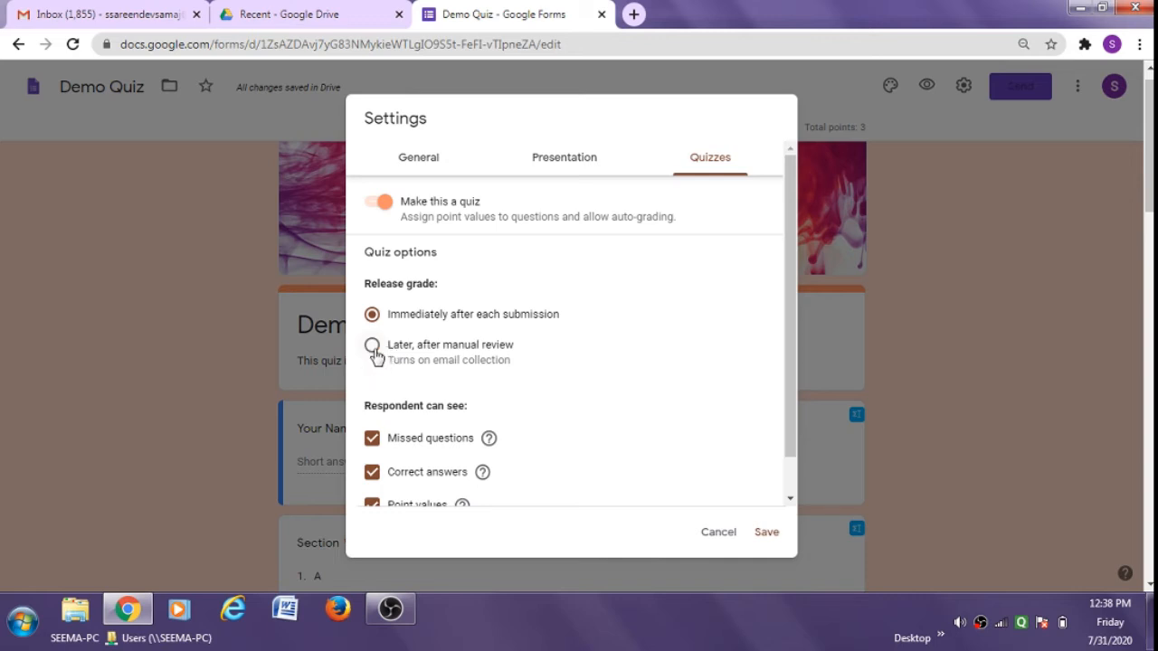
pyautogui.click(425, 161)
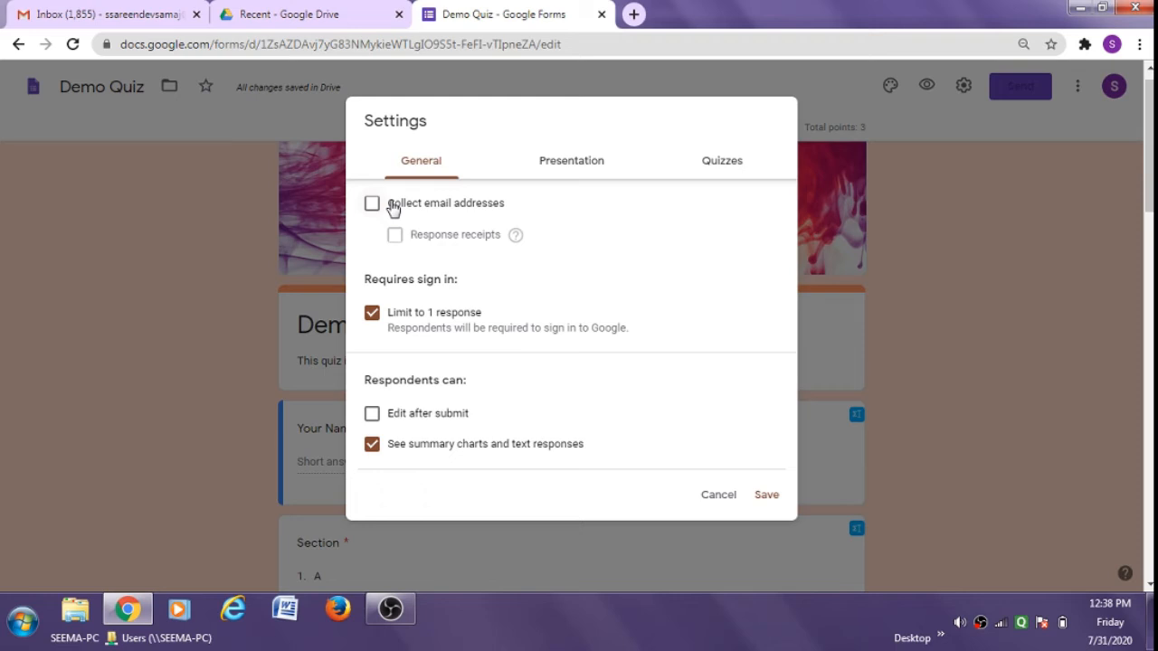
pyautogui.click(706, 163)
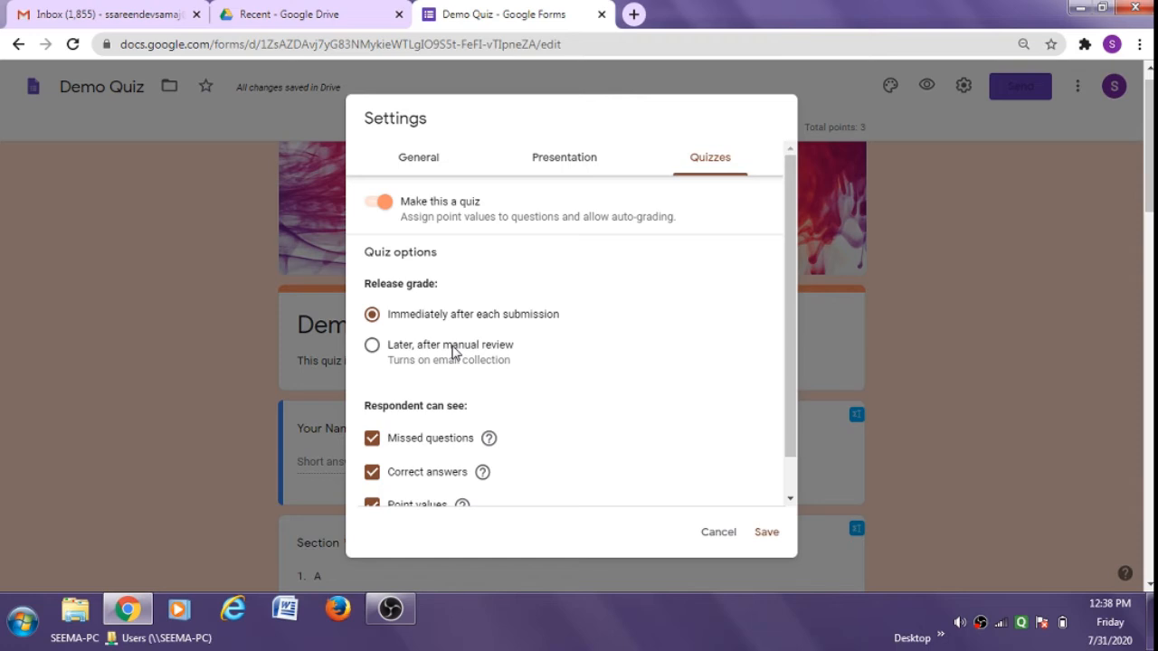
# Step: Try releasing grades later, after manual review, and try to turn off email address collection in the general settings
pyautogui.click(371, 348)
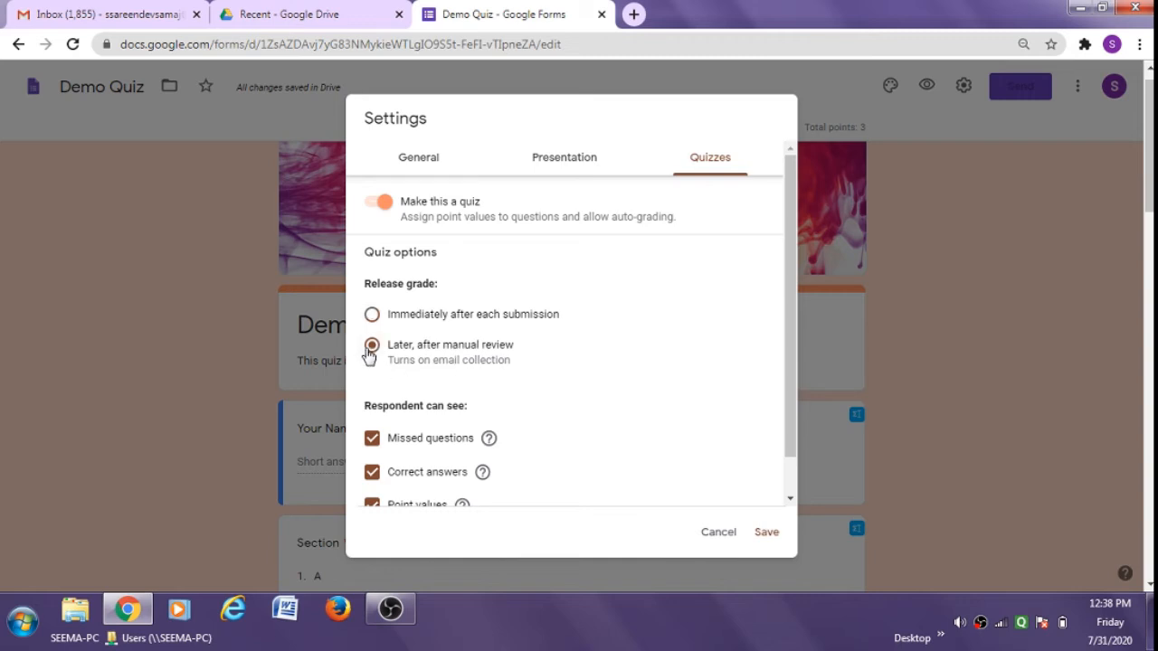
pyautogui.click(431, 161)
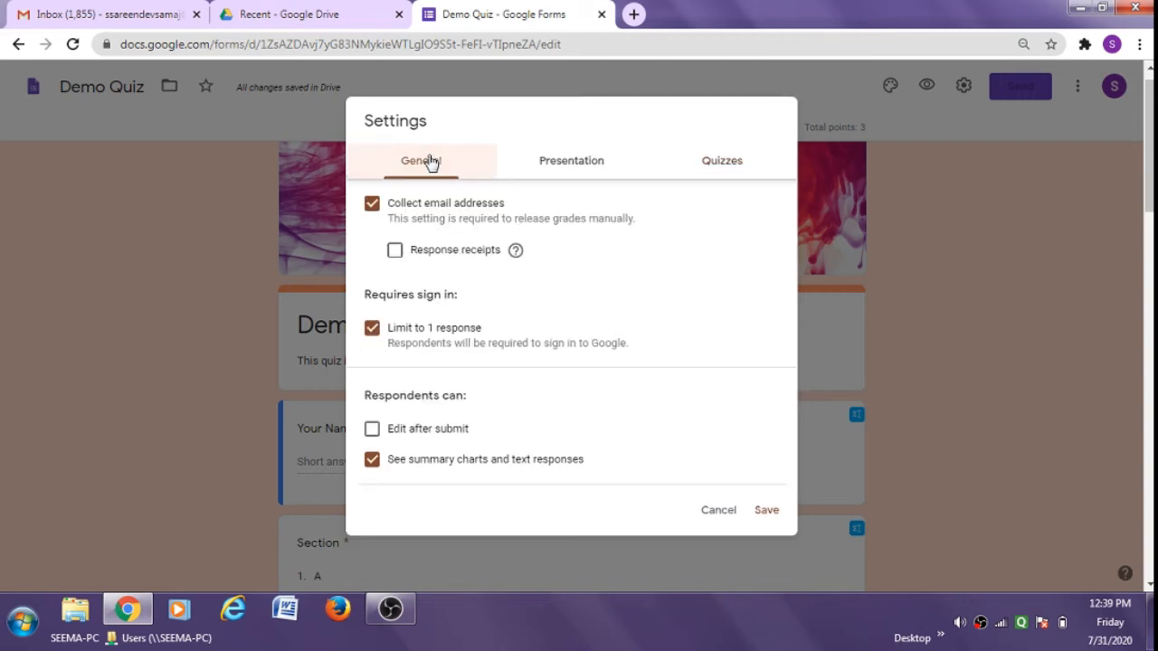
pyautogui.click(372, 205)
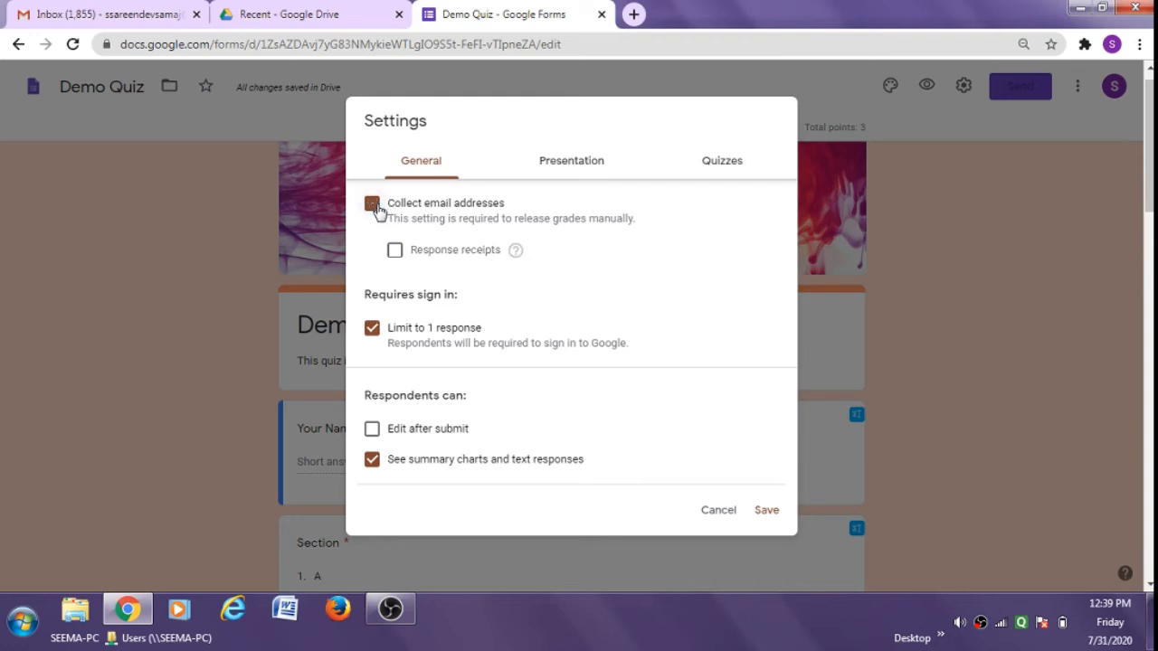
pyautogui.click(719, 167)
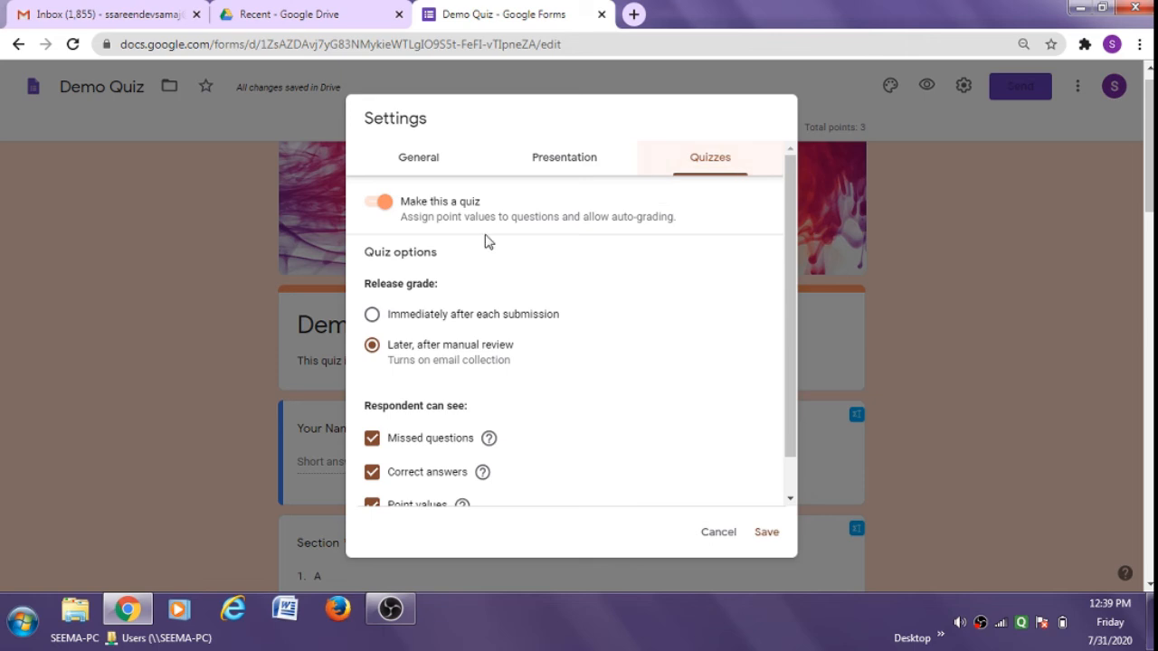
# Step: Release grades immediately after each submission, keep missed questions, correct answers and point values shown to respondents, and save
pyautogui.click(370, 319)
pyautogui.moveTo(789, 407); pyautogui.dragTo(788, 444)
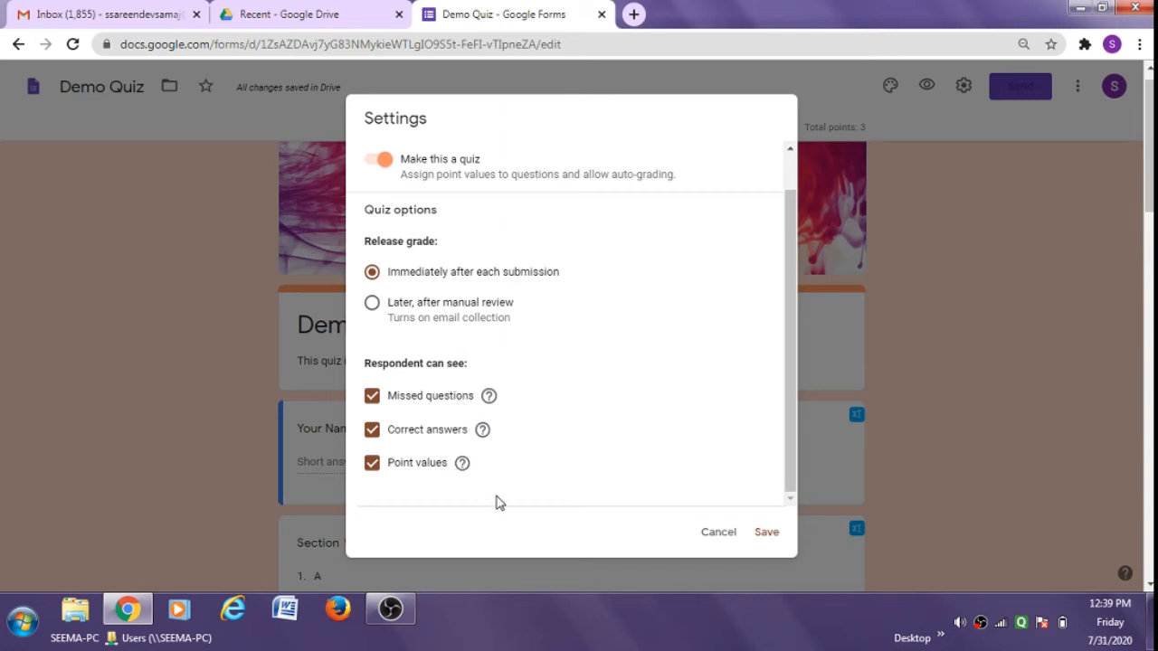
pyautogui.click(751, 534)
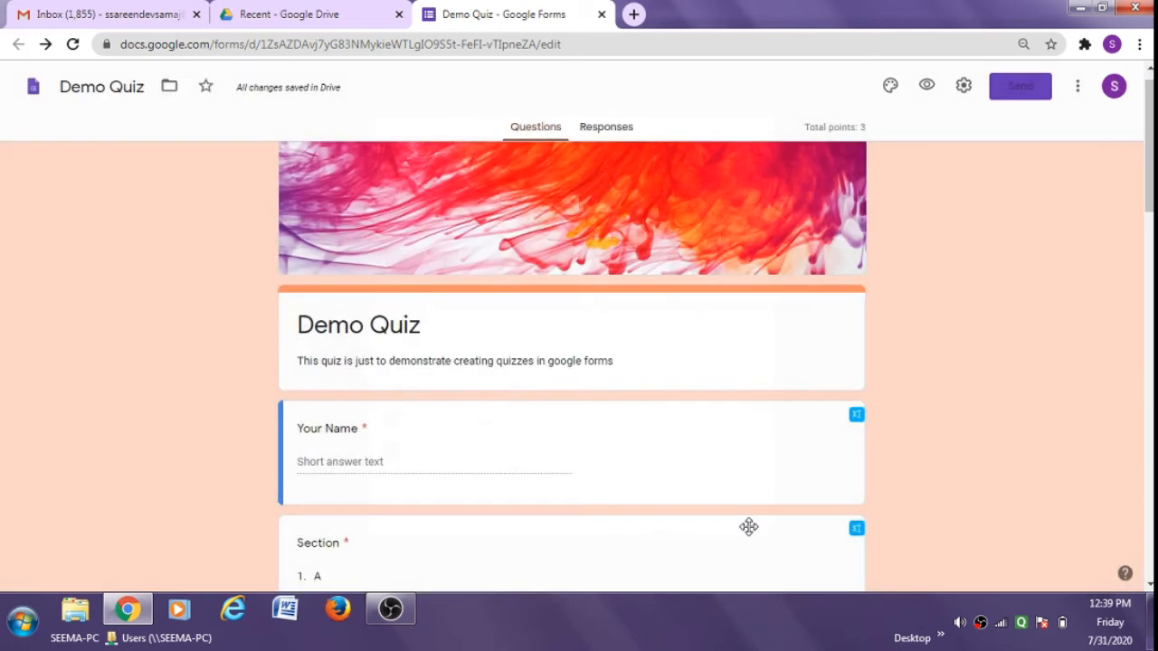
# Step: Preview the quiz as a respondent, enter the respondent's name, and choose section A
pyautogui.click(927, 86)
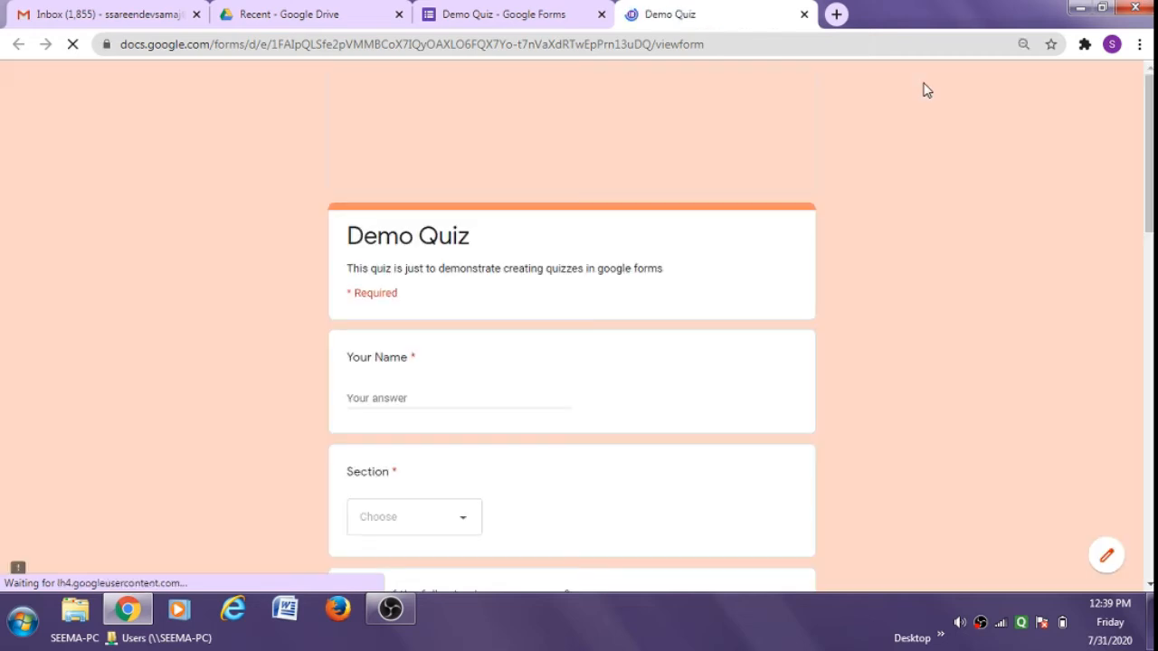
pyautogui.click(380, 404)
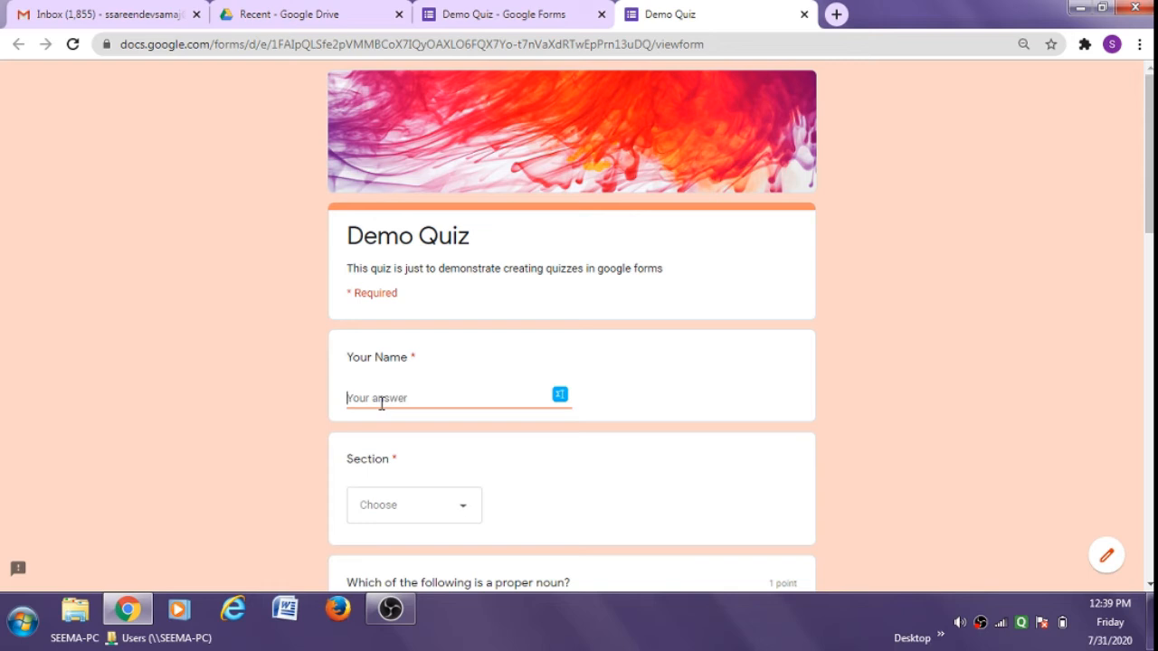
pyautogui.write('Seema')
pyautogui.click(467, 514)
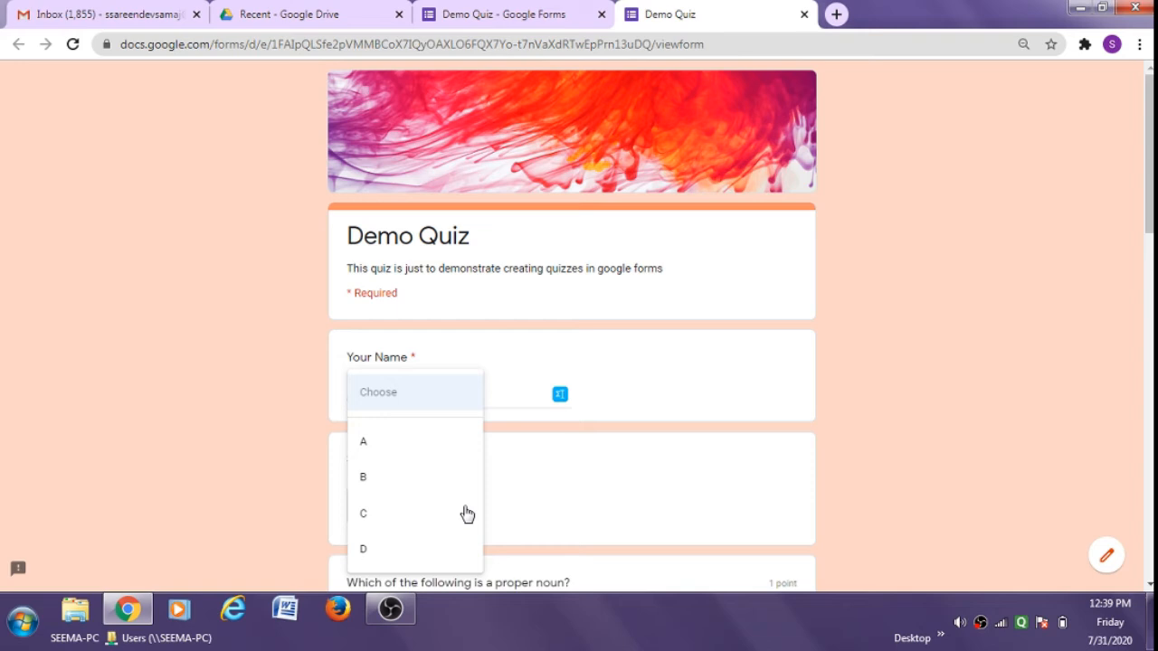
pyautogui.click(385, 449)
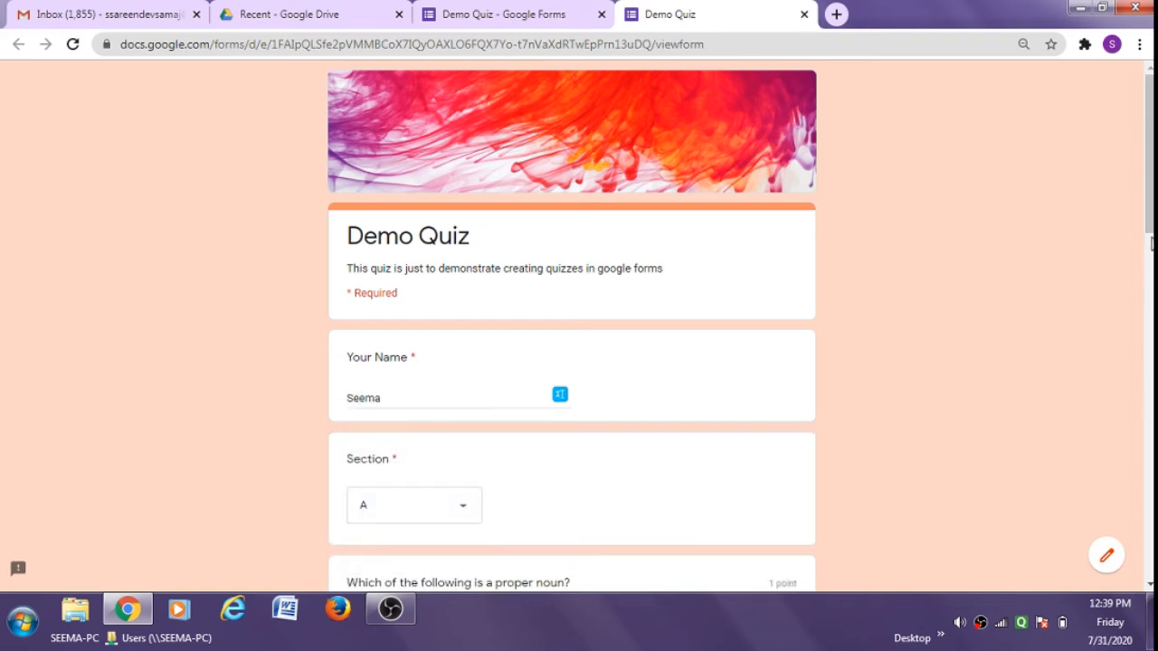
# Step: Answer Girl for the proper noun, Dr. S. Radhakrishnan for the great personality and Option 1 for the root, and submit the quiz
pyautogui.moveTo(1150, 213); pyautogui.dragTo(1150, 300)
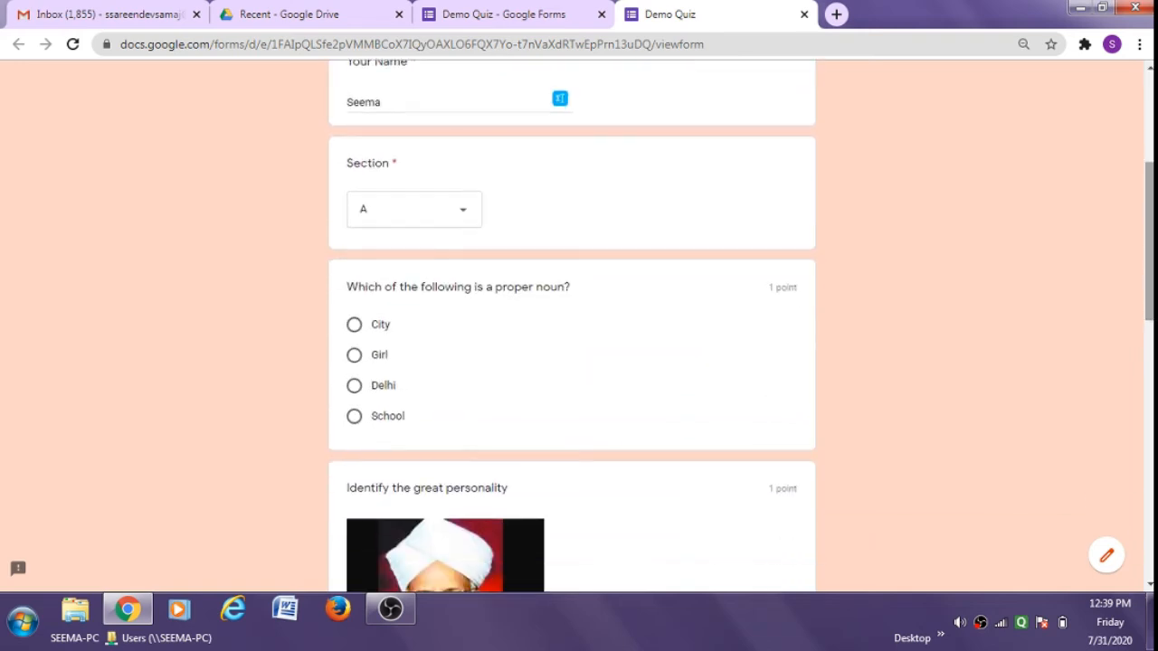
pyautogui.click(355, 355)
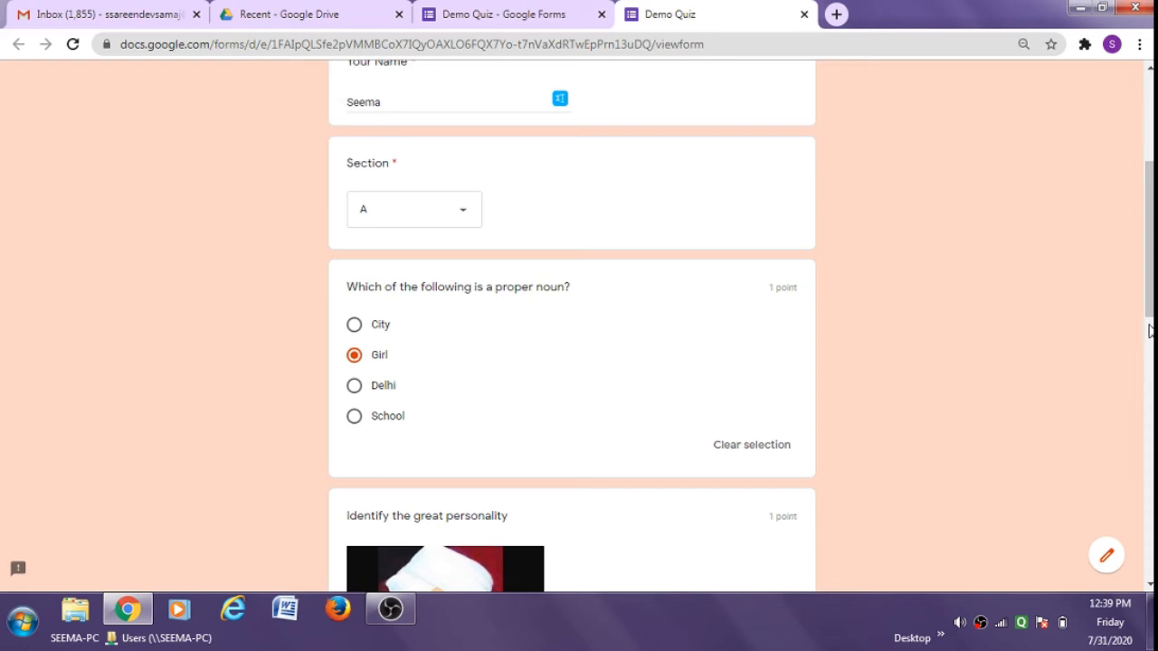
pyautogui.scroll(-4, 1147, 389)
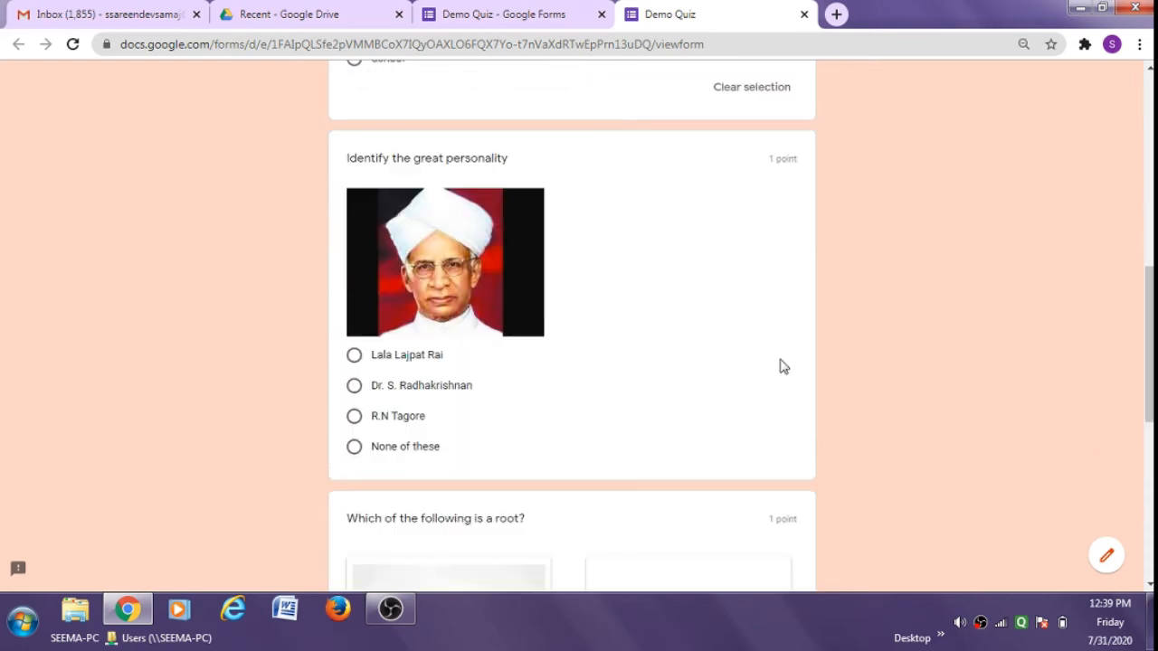
pyautogui.click(410, 384)
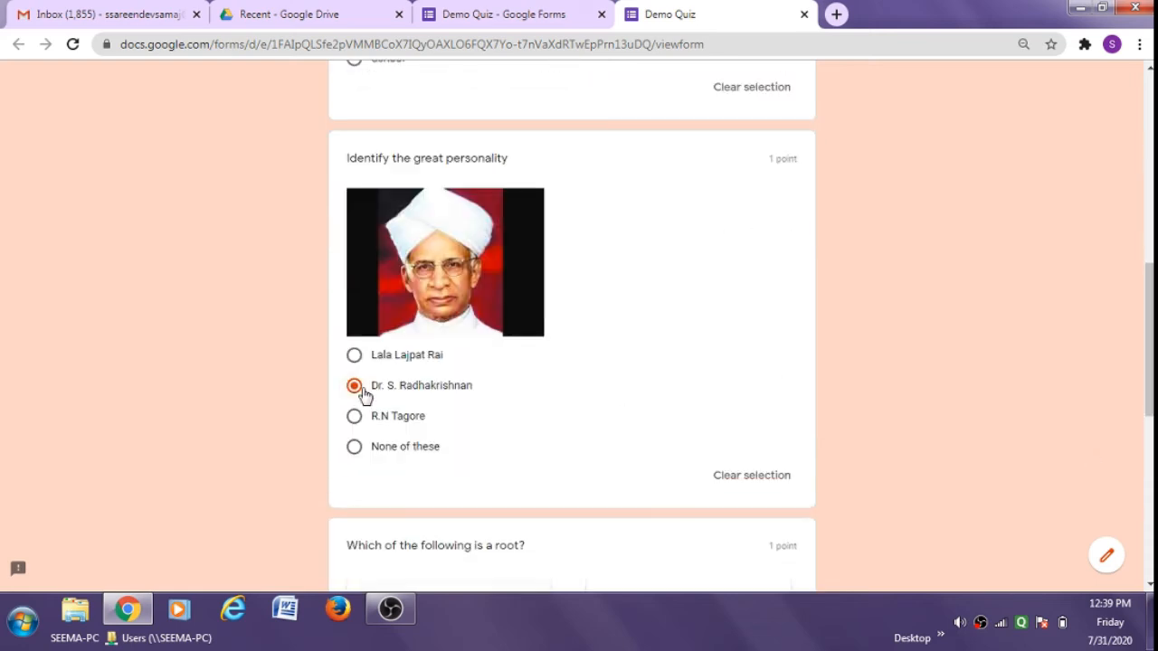
pyautogui.scroll(-5, 579, 343)
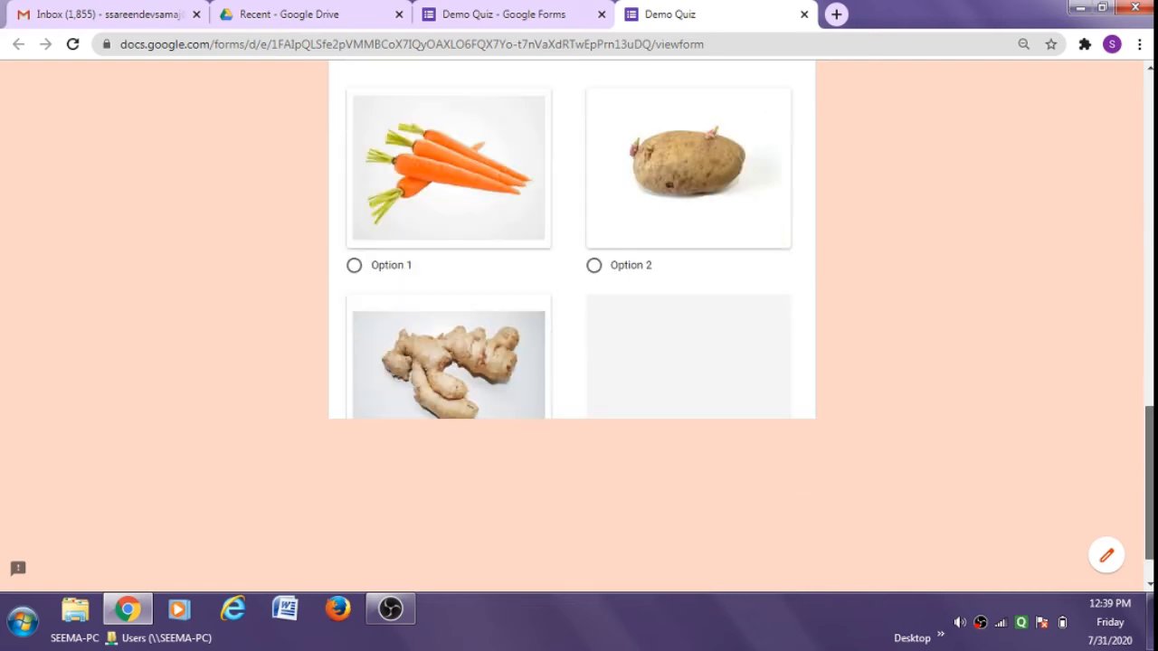
pyautogui.click(354, 266)
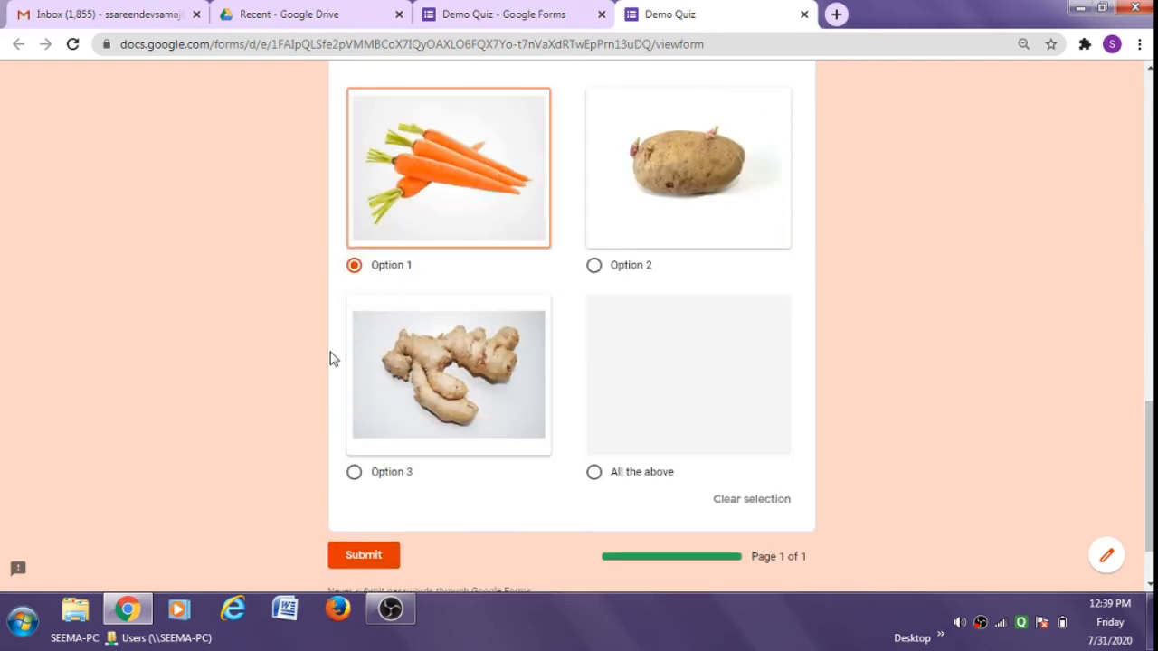
pyautogui.click(362, 556)
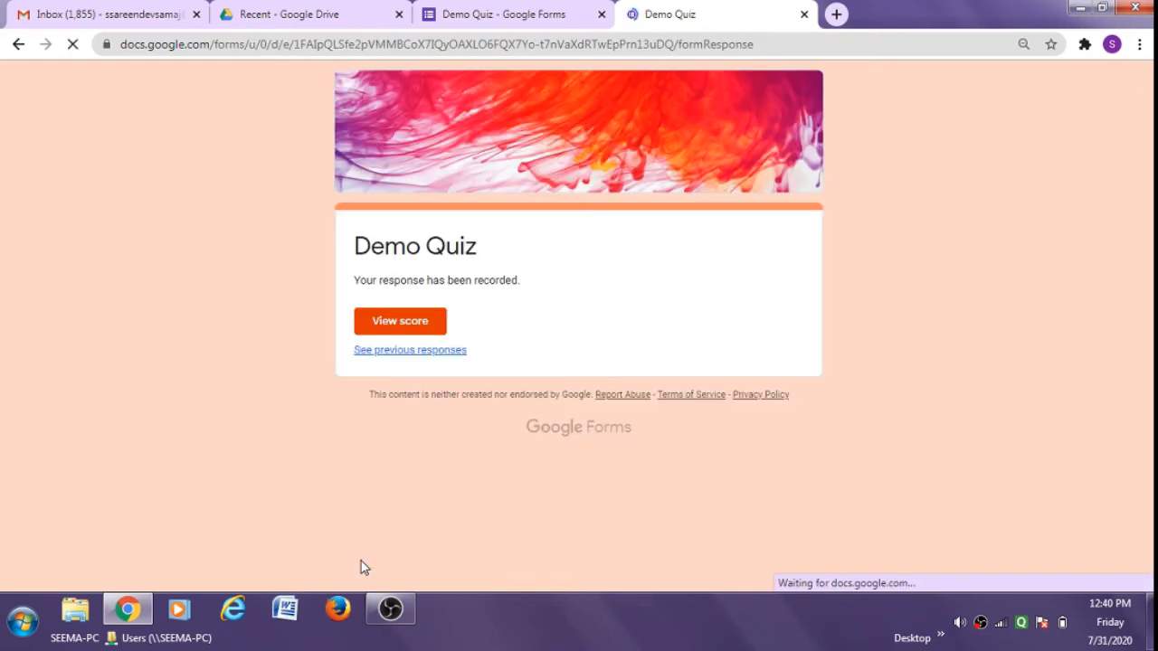
# Step: View the submitted quiz's score, review the total points and the feedback on the proper noun question, and close the score page
pyautogui.click(392, 328)
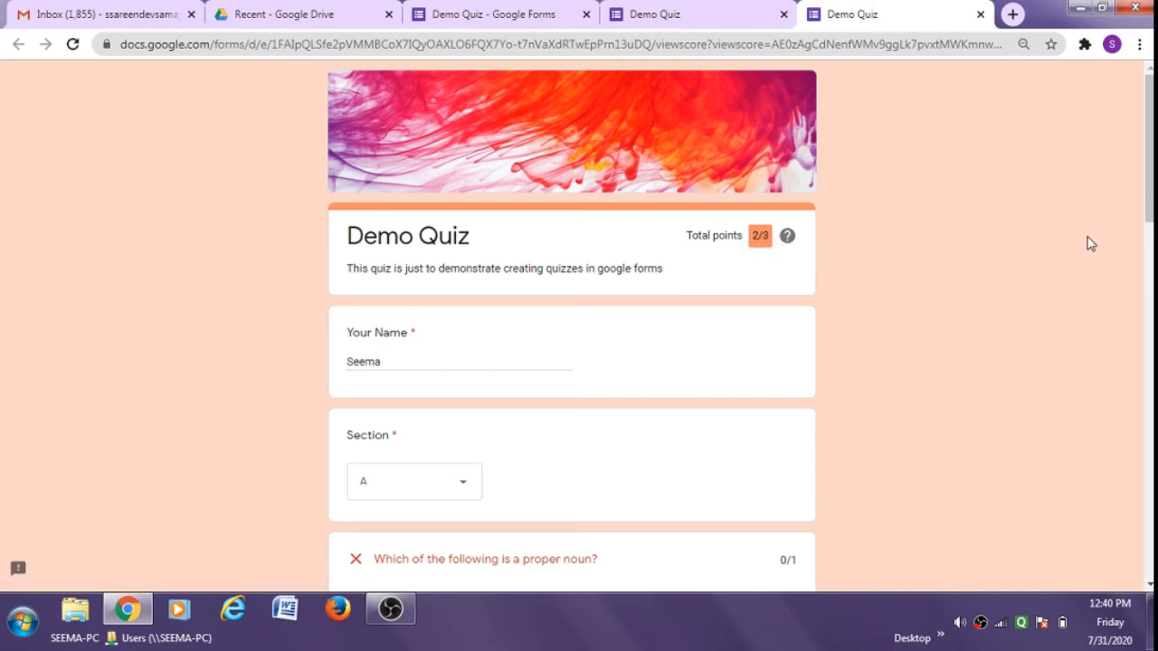
pyautogui.moveTo(1152, 206); pyautogui.dragTo(1151, 304)
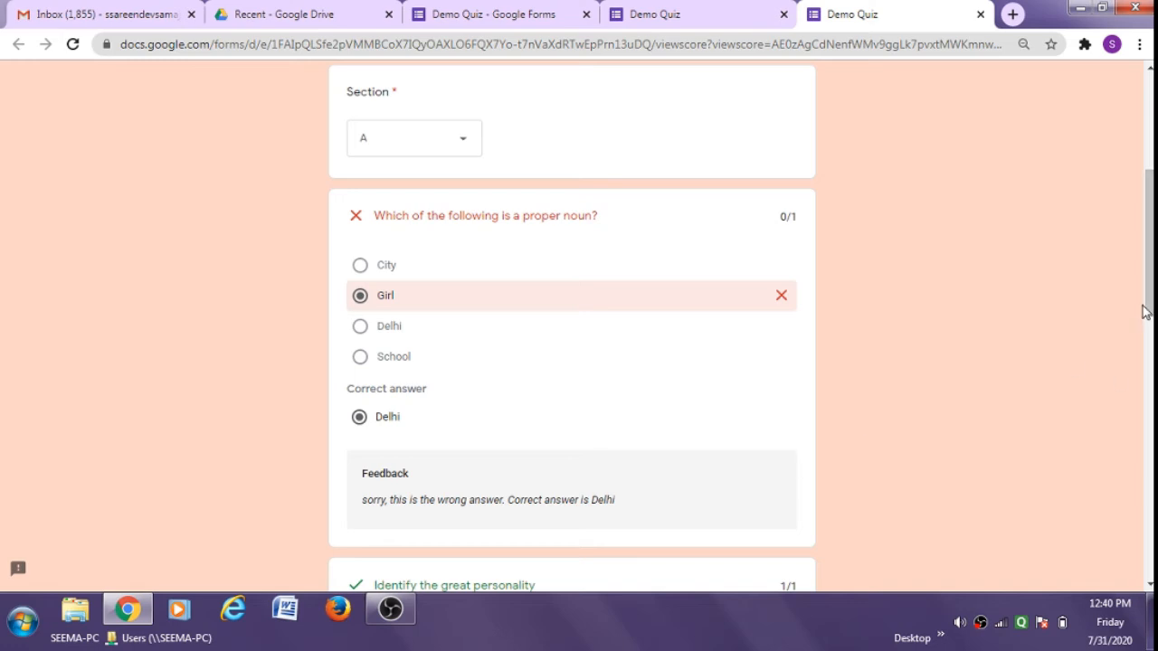
pyautogui.moveTo(1145, 312); pyautogui.dragTo(1149, 168)
pyautogui.scroll(-3, 579, 316)
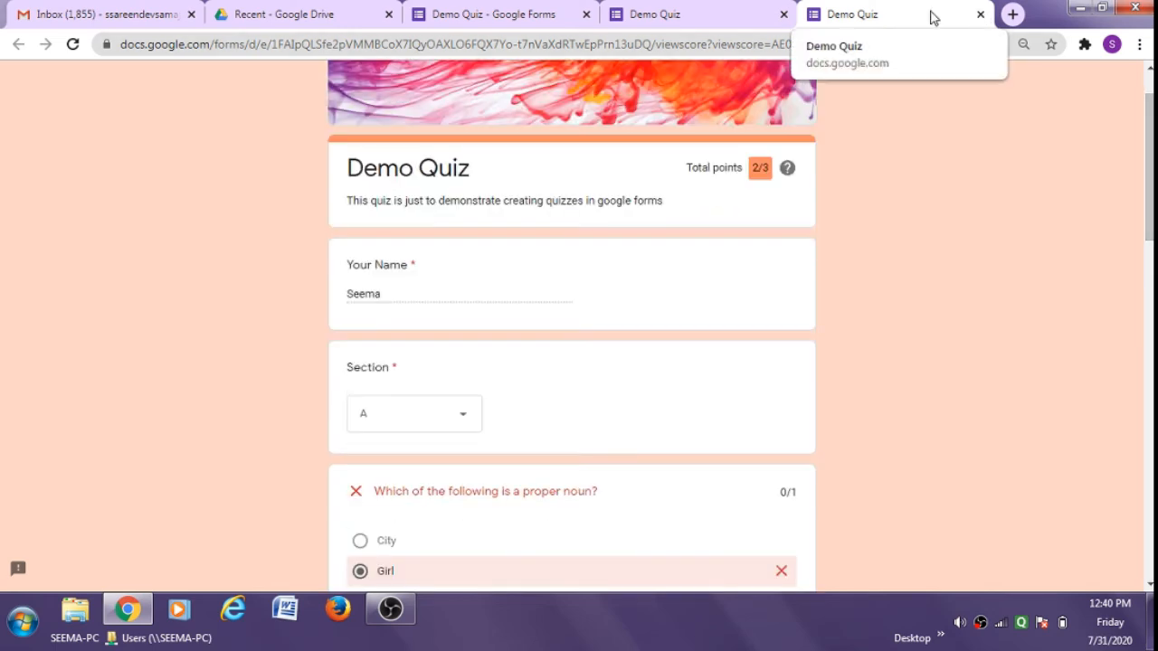
pyautogui.click(982, 15)
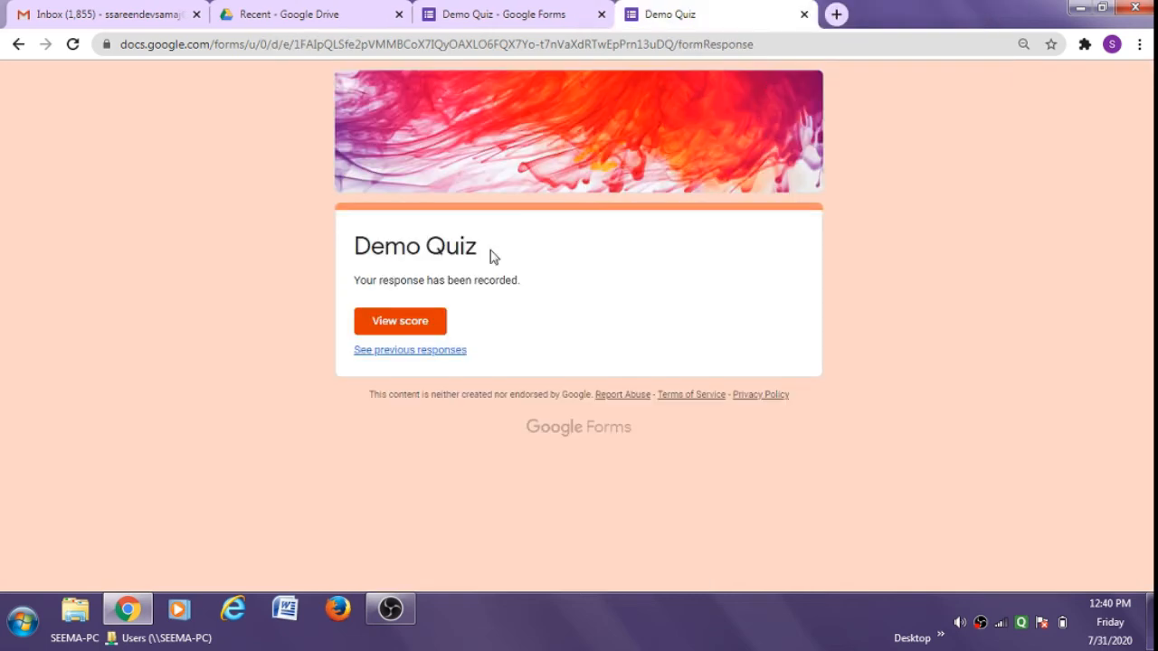
# Step: Open the previous responses and examine the summary charts for every quiz question
pyautogui.click(442, 353)
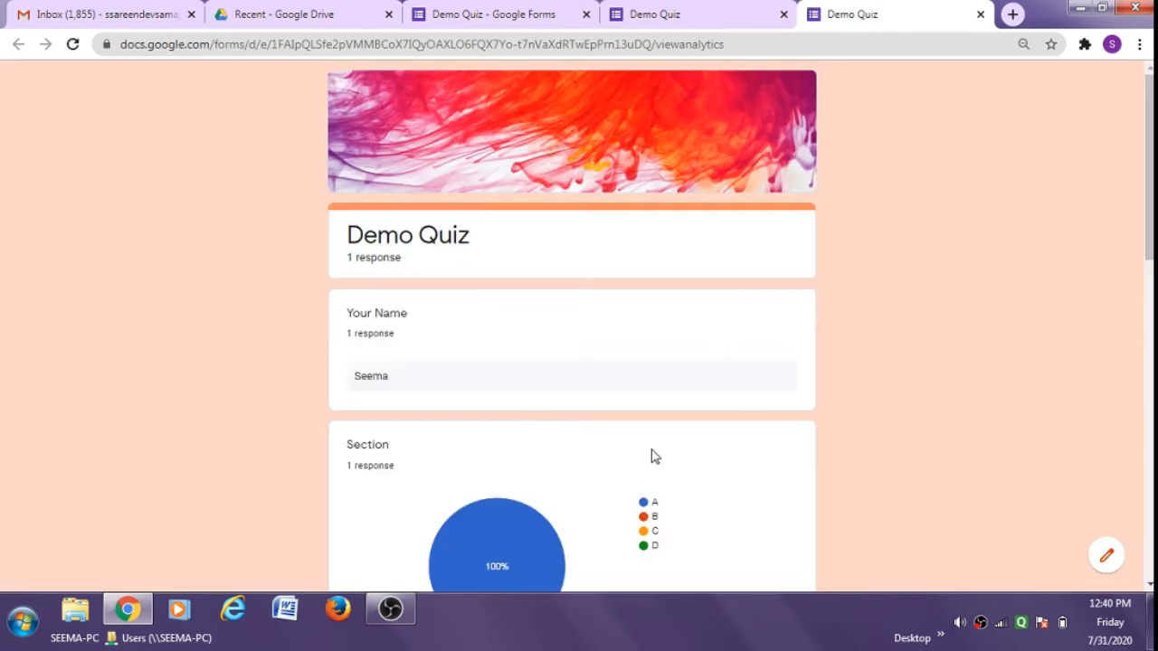
pyautogui.scroll(-5, 572, 325)
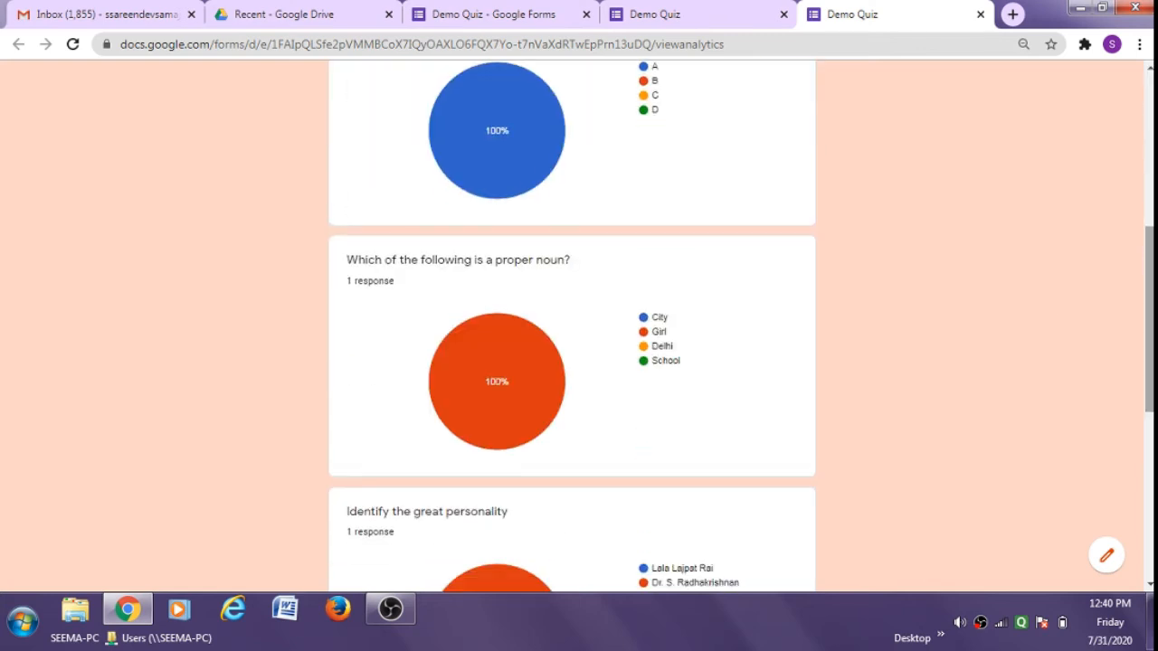
pyautogui.scroll(-5, 572, 326)
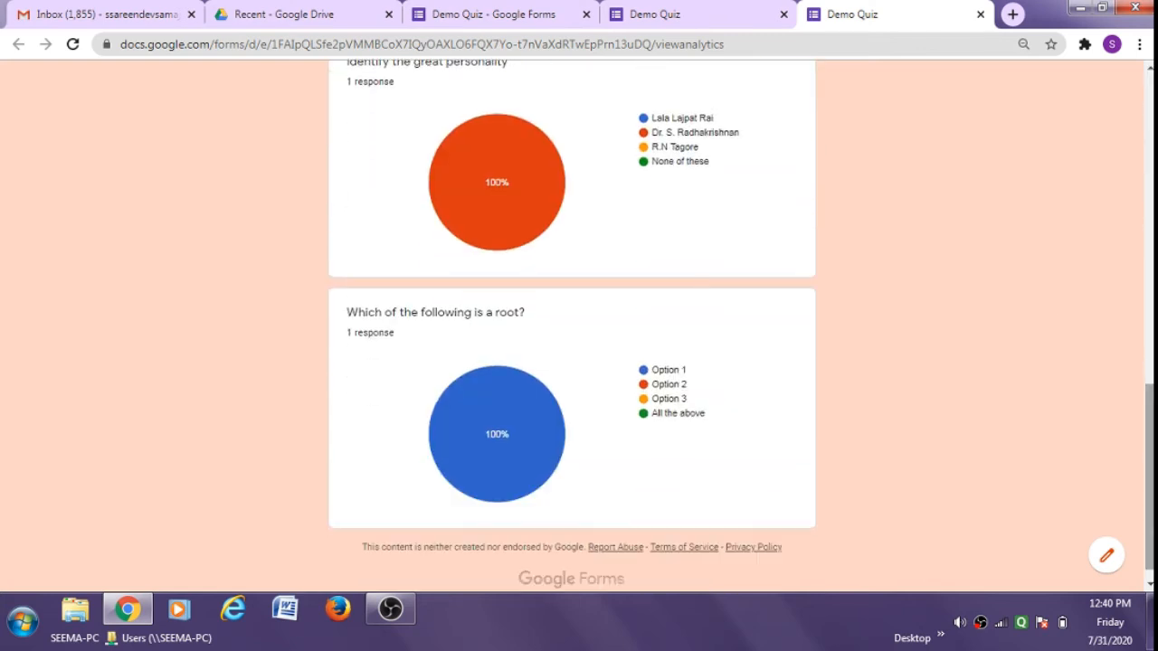
# Step: Close the response summary and the submitted quiz page to return to editing the Demo Quiz form
pyautogui.scroll(10, 1129, 263)
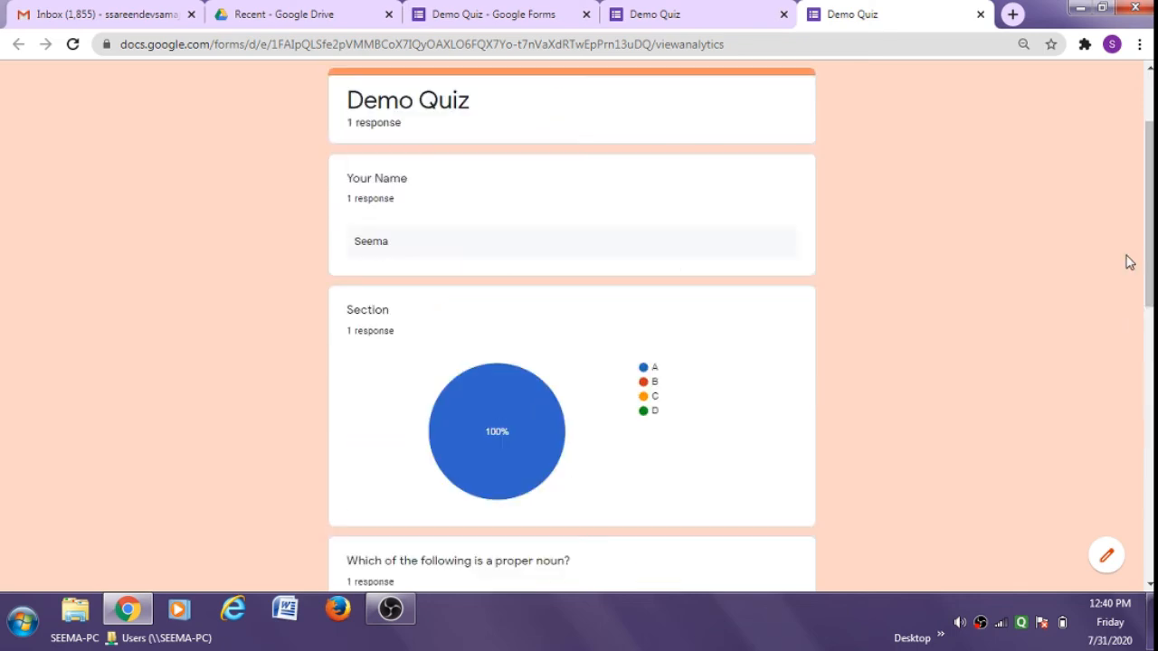
pyautogui.scroll(2, 1149, 226)
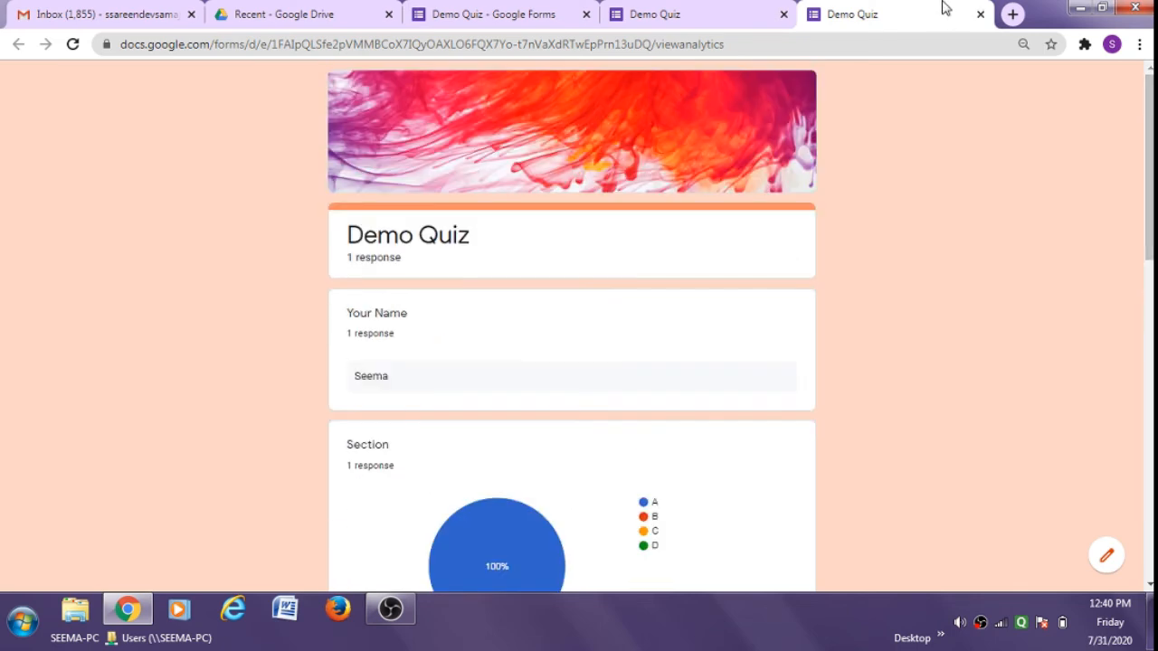
pyautogui.click(980, 14)
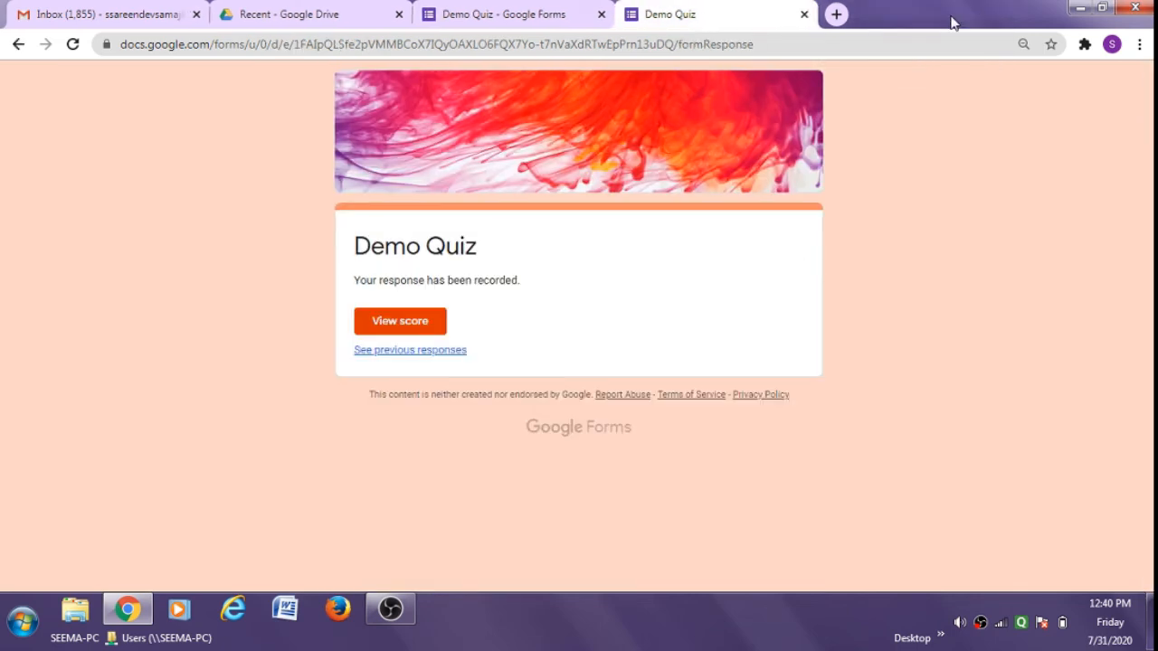
pyautogui.click(805, 15)
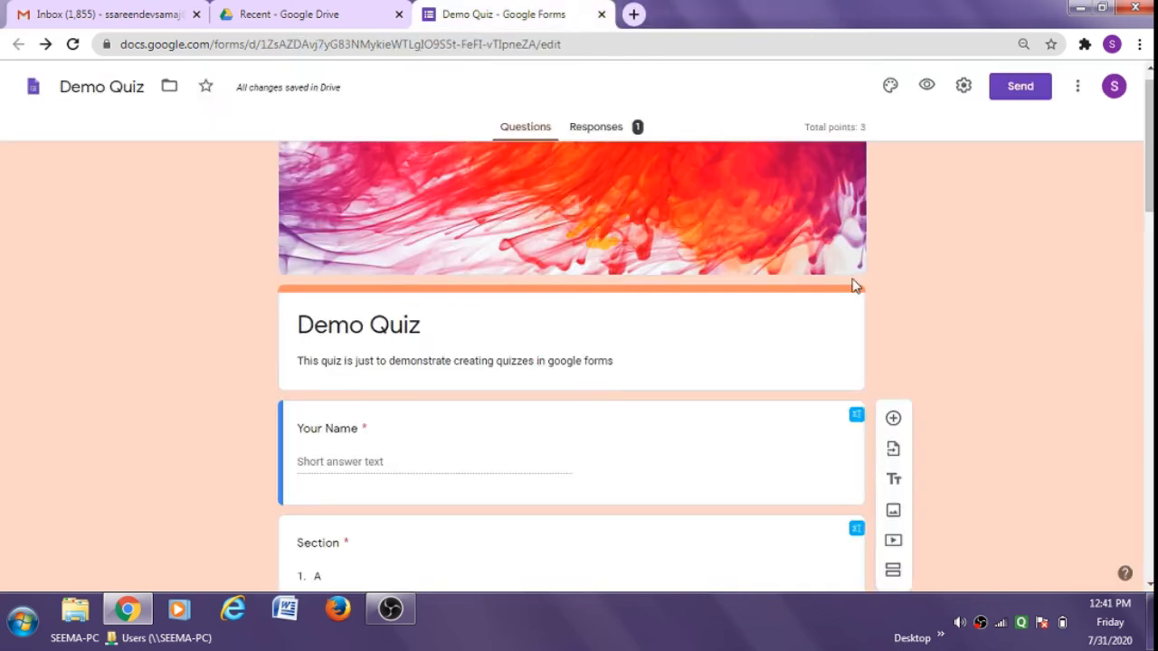
# Step: Turn on collecting email addresses and send the form by email to the suggested contact's address
pyautogui.click(1011, 91)
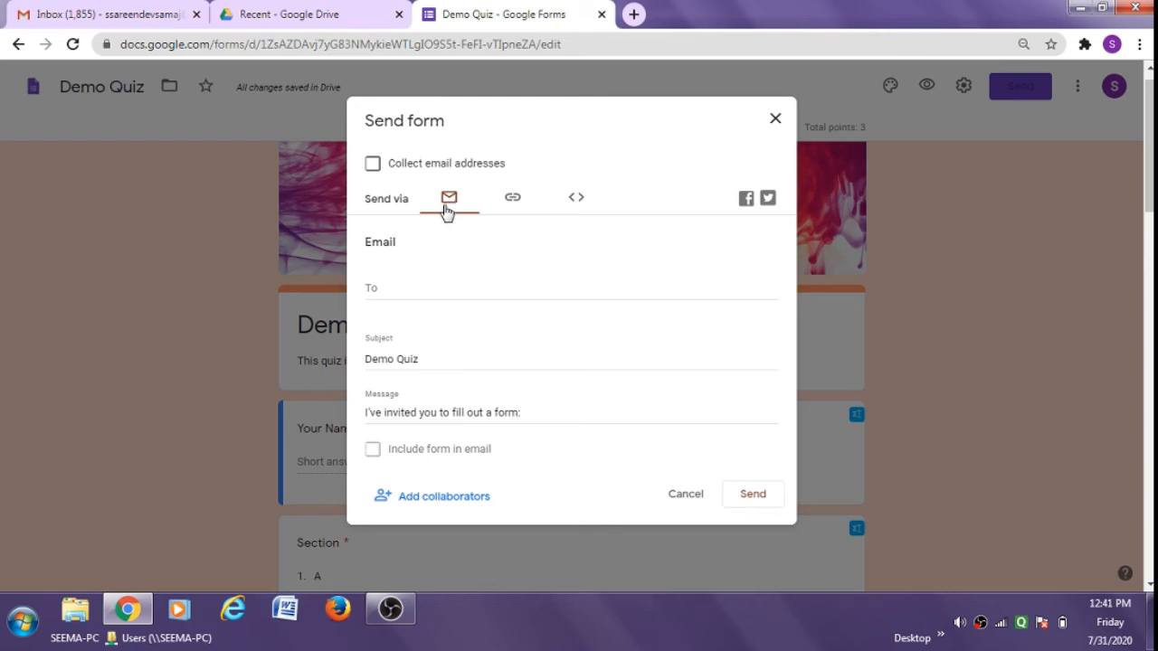
pyautogui.click(397, 290)
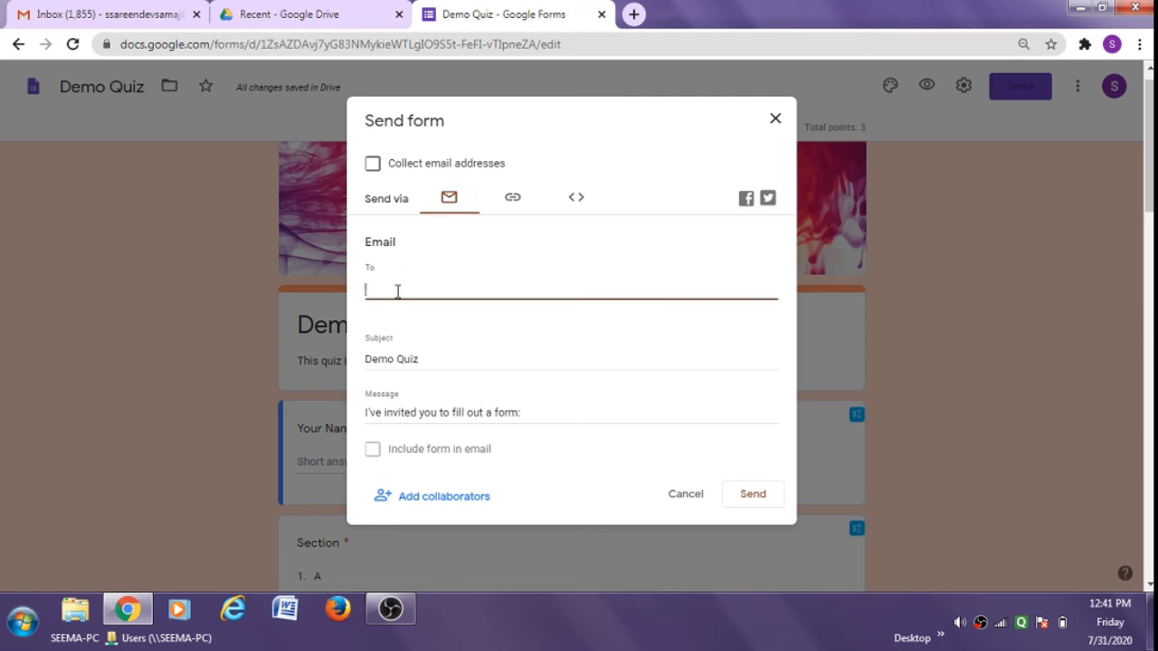
pyautogui.write('s')
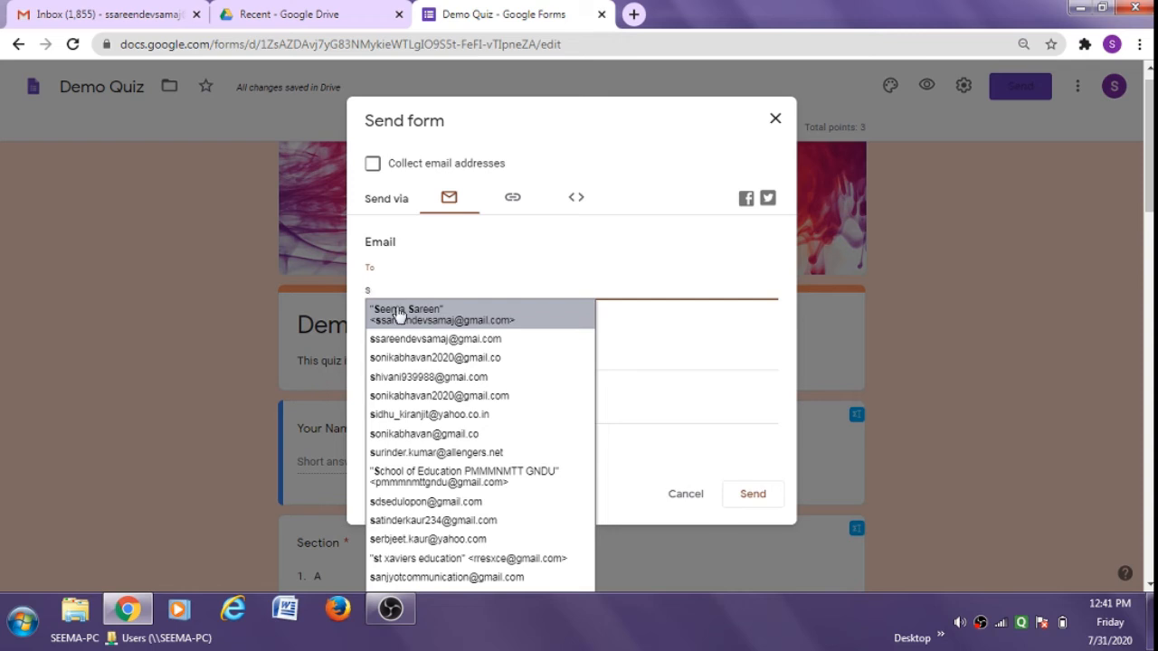
pyautogui.click(399, 314)
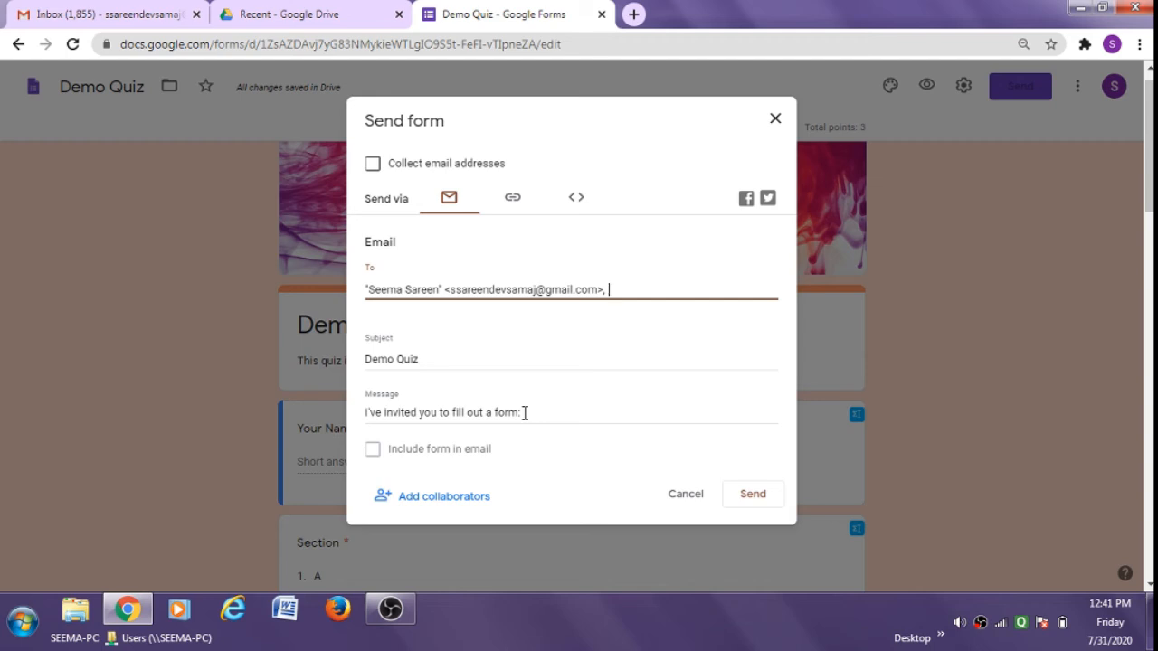
pyautogui.click(374, 454)
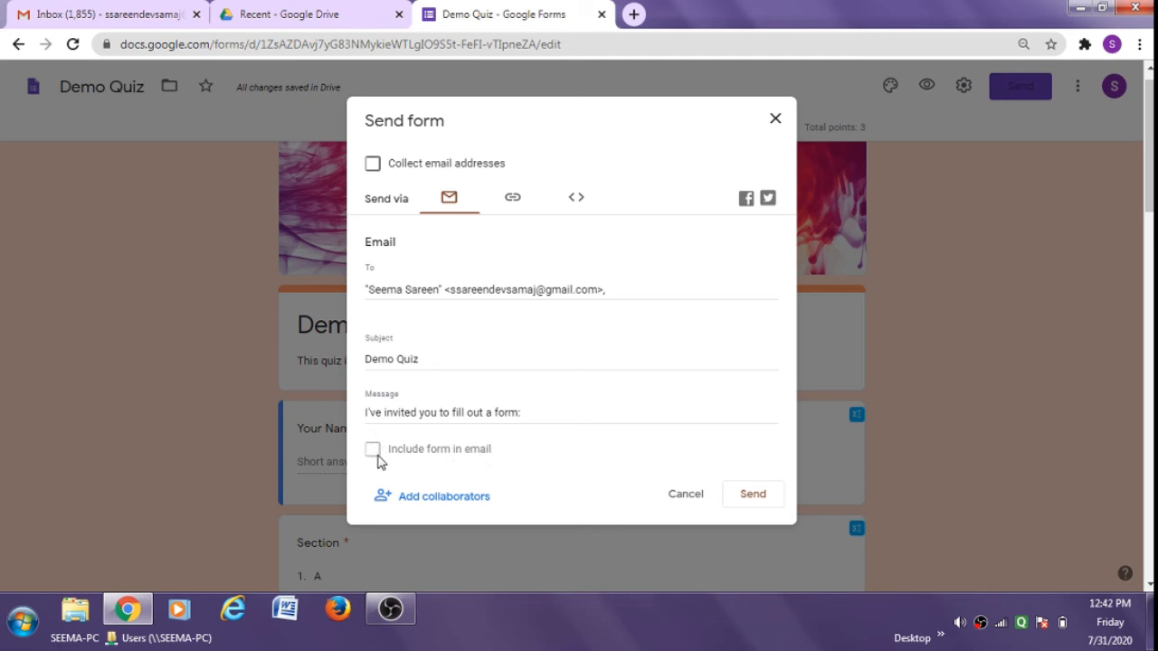
pyautogui.click(371, 168)
pyautogui.click(743, 500)
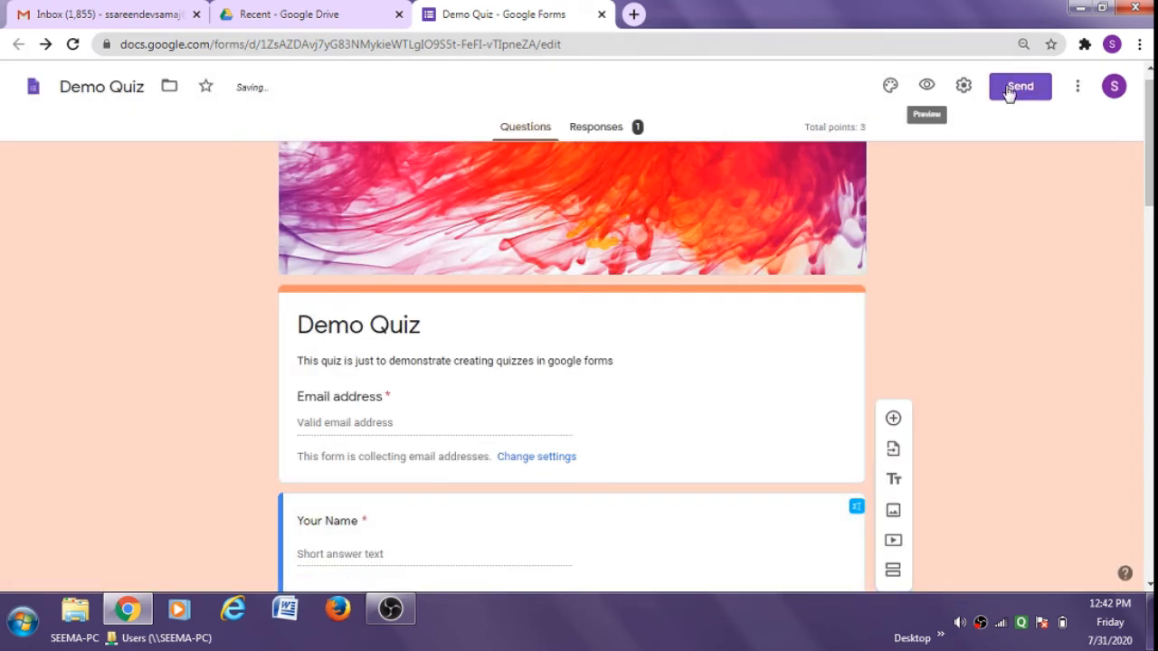
# Step: Open the form's collaborator settings from the send options and choose the first suggested contact as an editor
pyautogui.click(1010, 92)
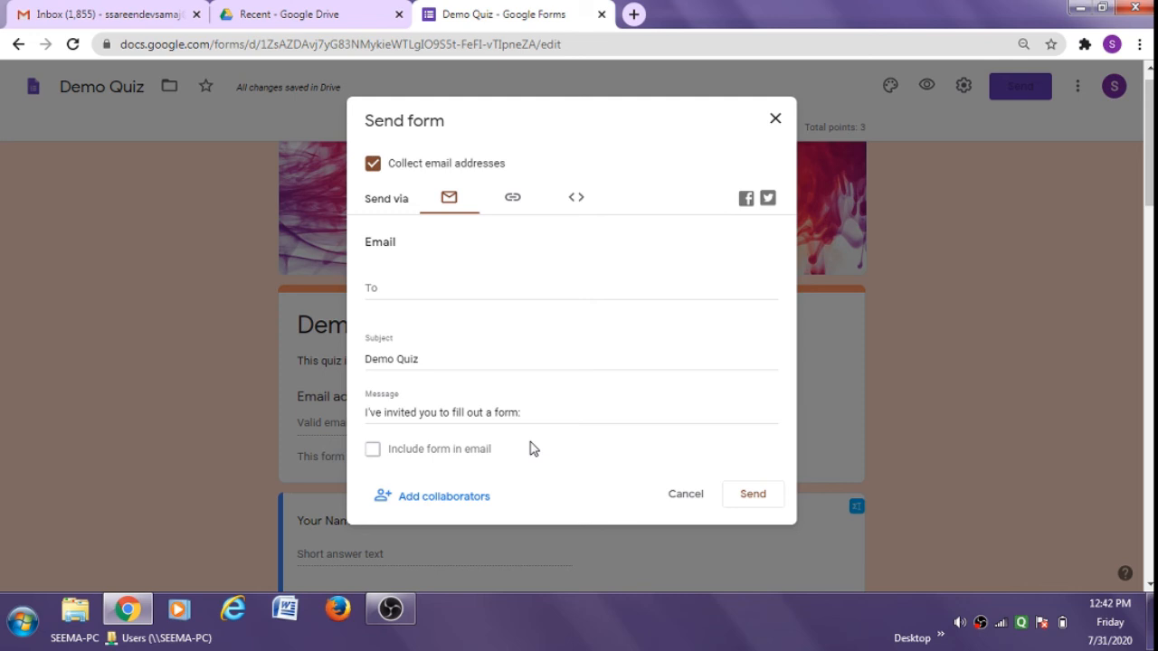
pyautogui.click(436, 503)
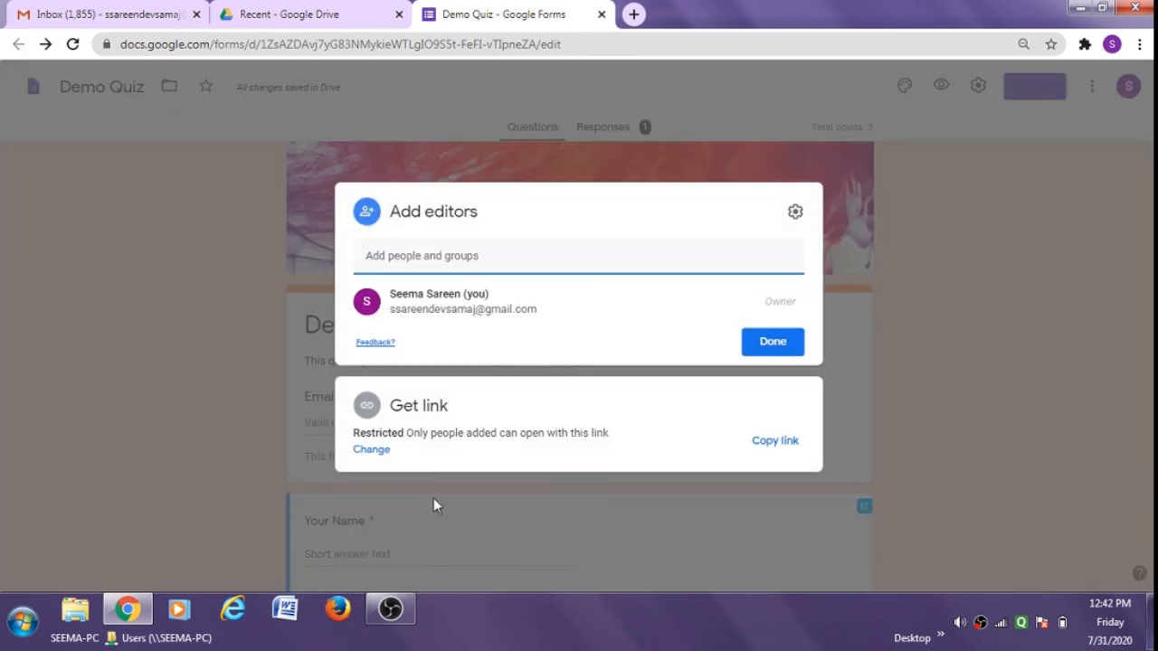
pyautogui.click(374, 261)
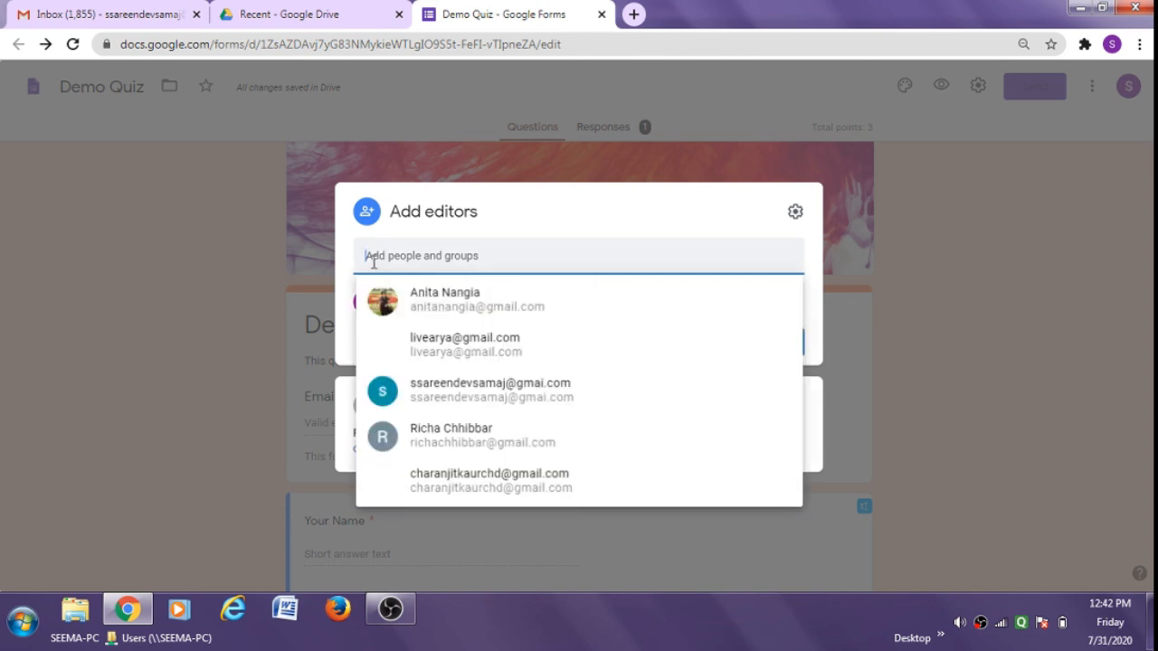
pyautogui.click(424, 301)
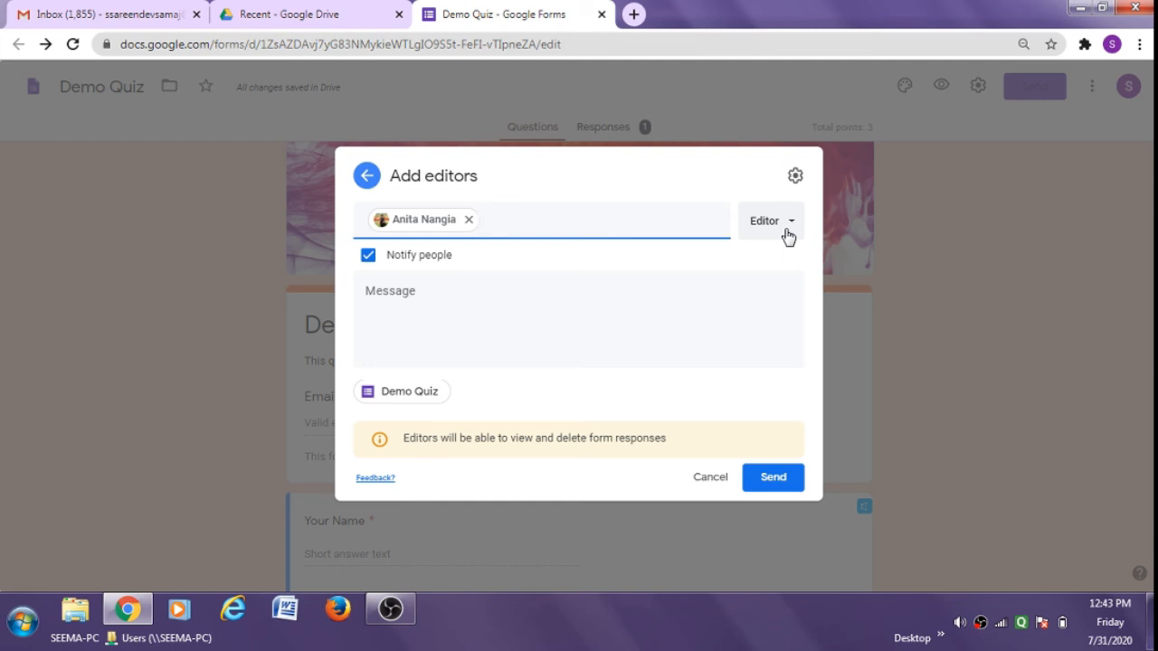
# Step: Write the message "Please make modifications in this quiz" to the new editor and send the invitation
pyautogui.click(370, 291)
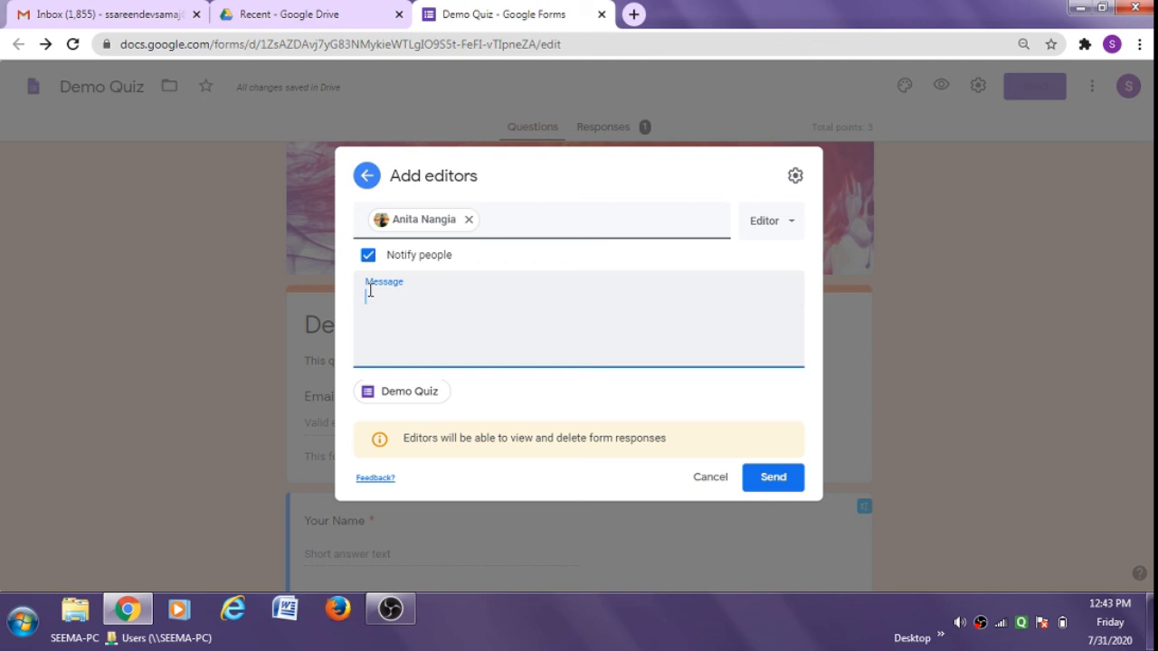
pyautogui.write('Hilease ')
pyautogui.write('make ')
pyautogui.write('modi')
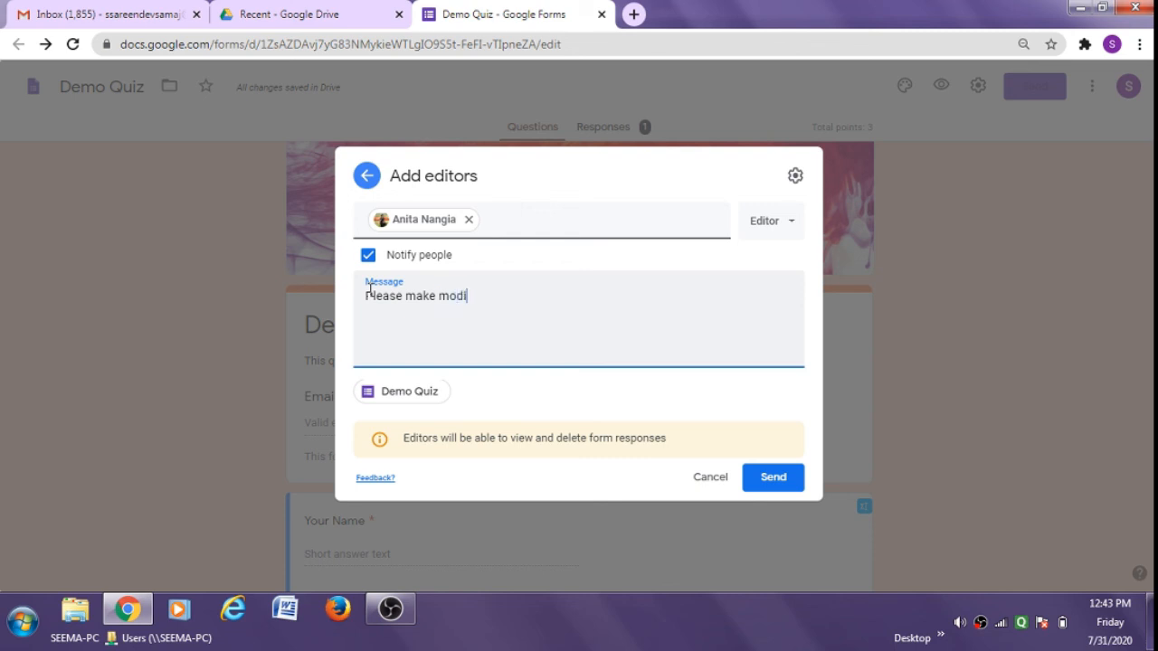
pyautogui.write('fications in this quiz')
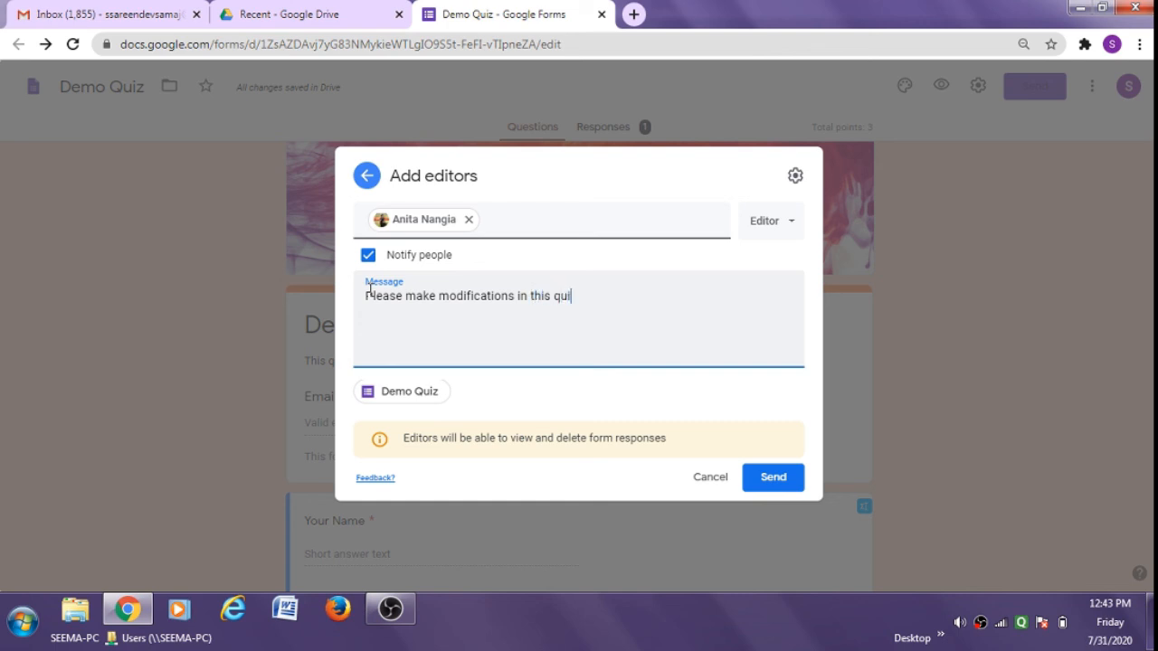
pyautogui.click(776, 481)
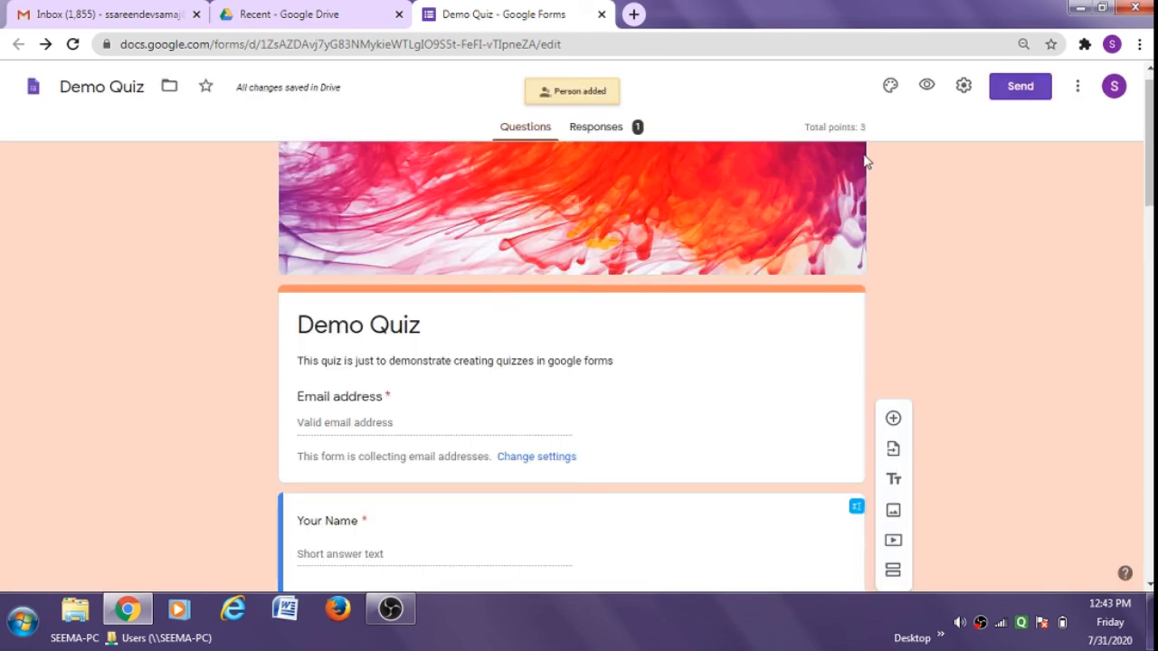
# Step: Shorten and copy the form's share link, and view the embed HTML option before closing the send options
pyautogui.click(1010, 90)
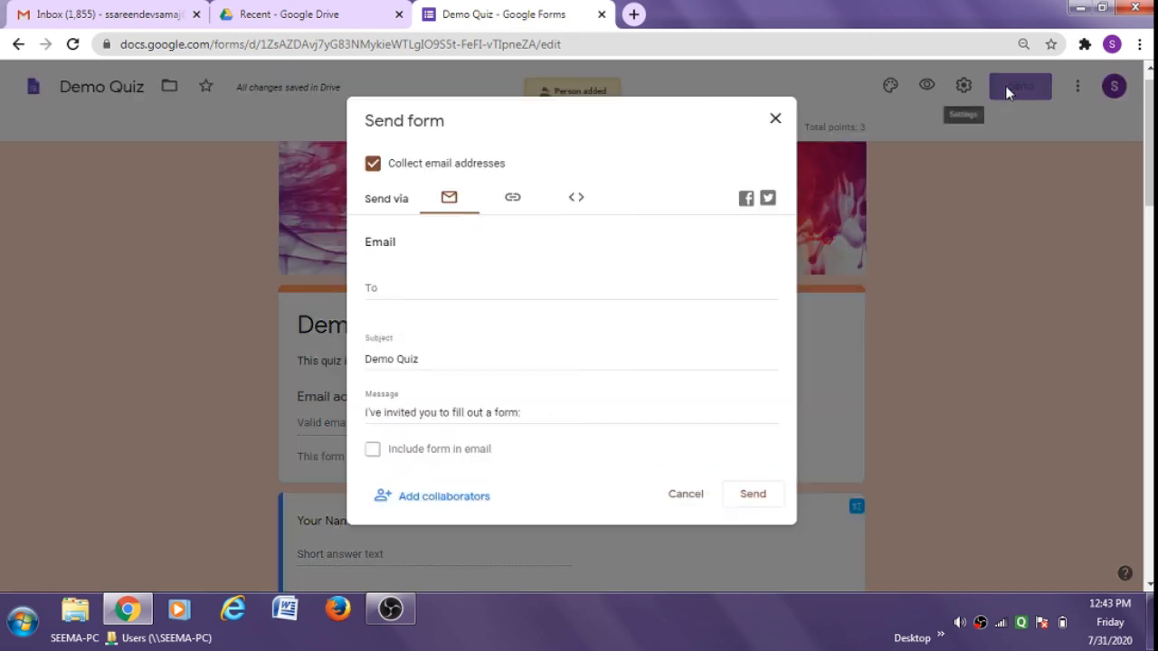
pyautogui.click(512, 199)
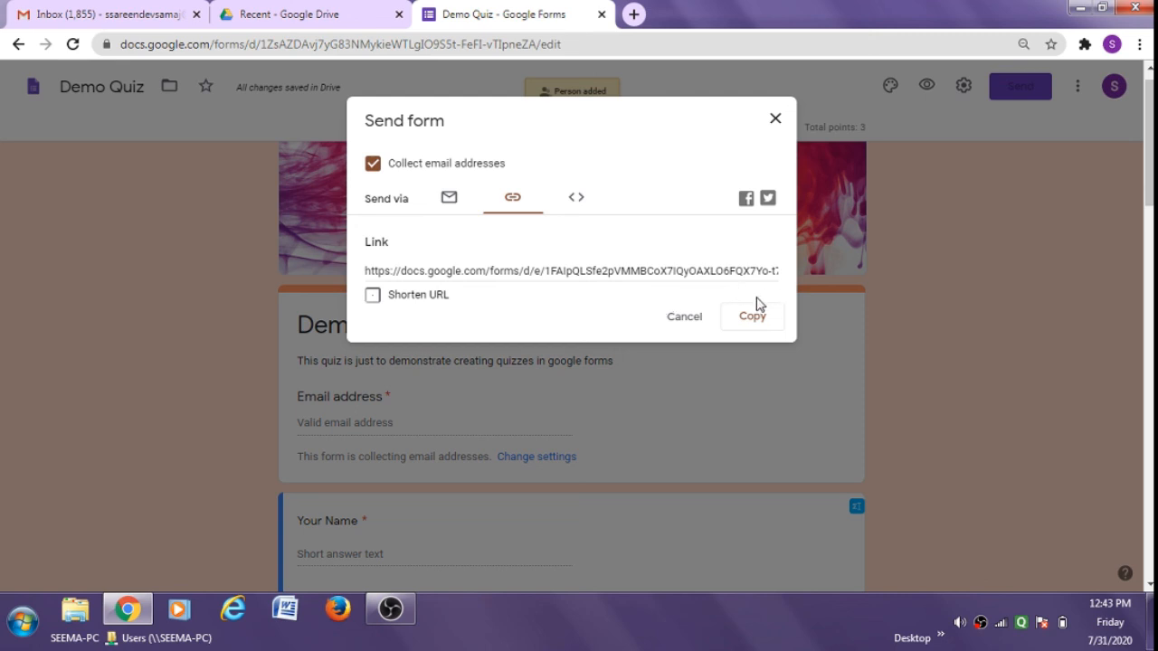
pyautogui.click(372, 296)
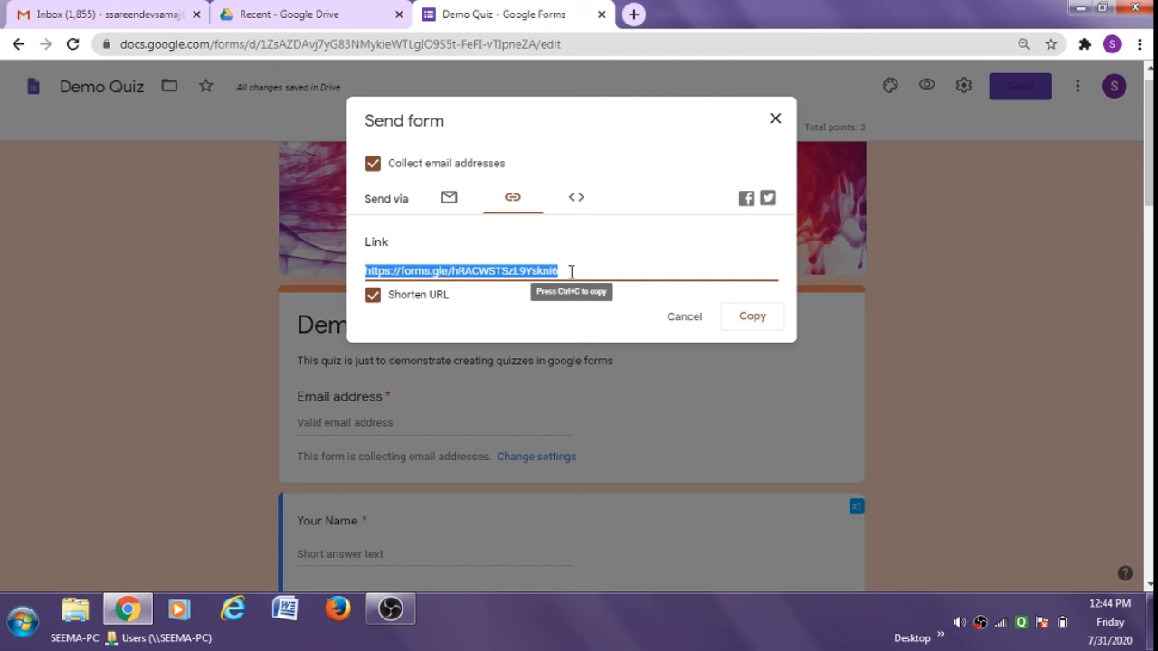
pyautogui.click(751, 317)
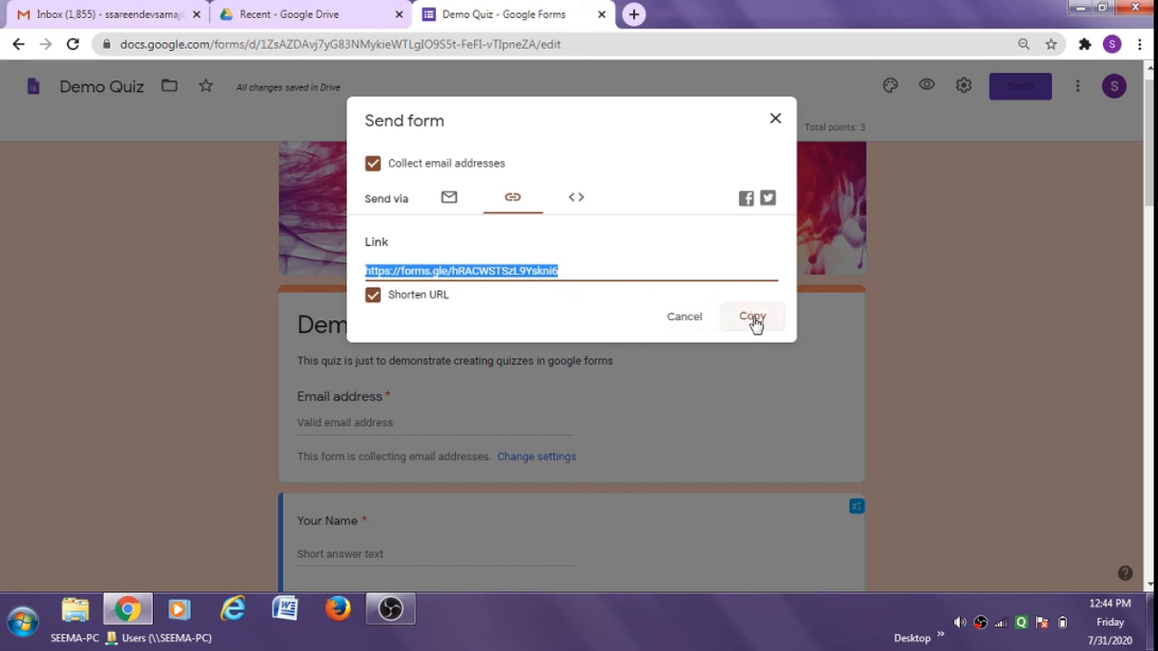
pyautogui.click(578, 201)
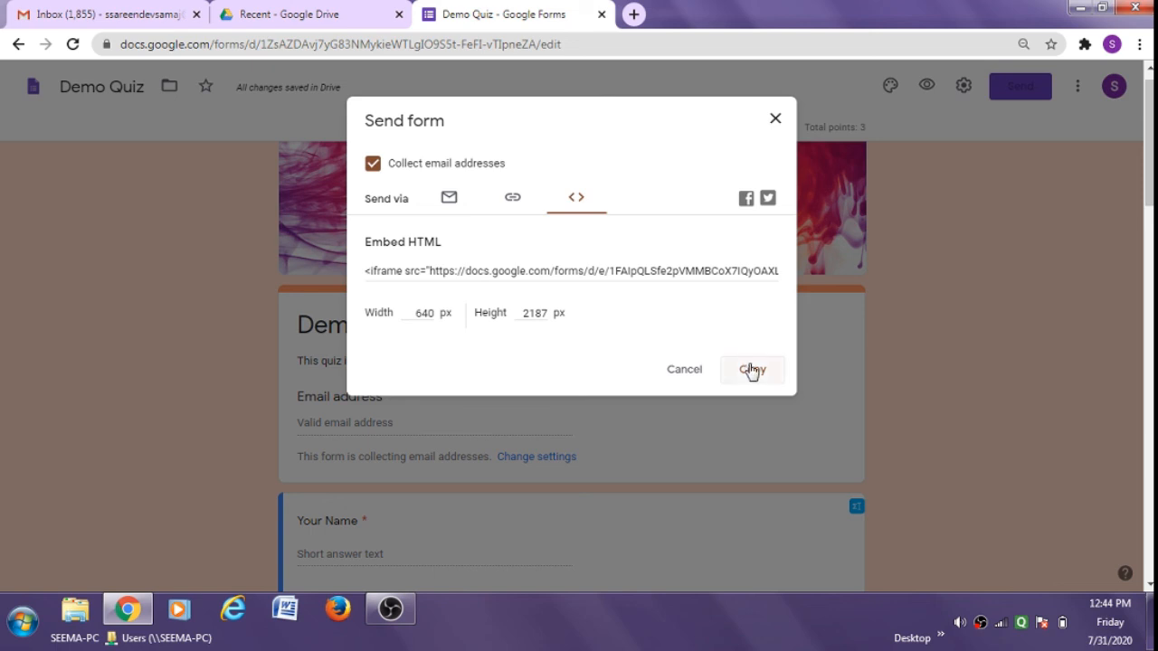
pyautogui.click(776, 123)
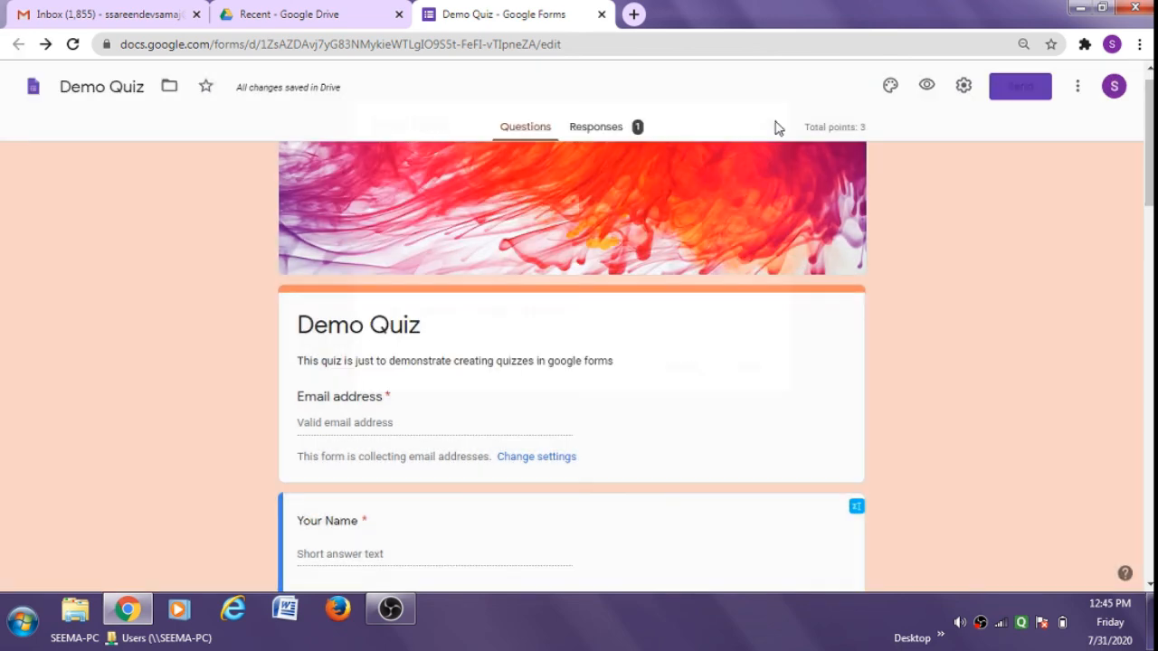